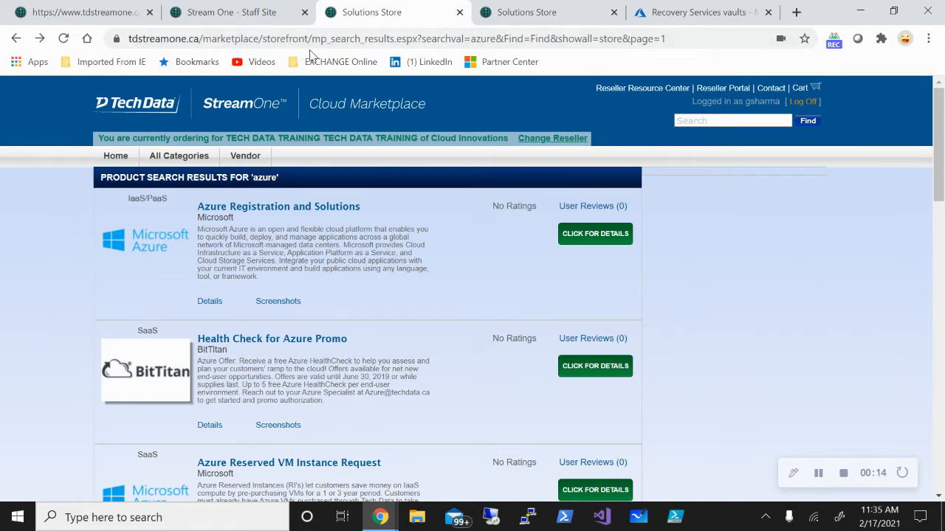
Step: Search the marketplace for azure and view the details of Azure Registration and Solutions
{"action": "left_click", "coordinate": [745, 121]}
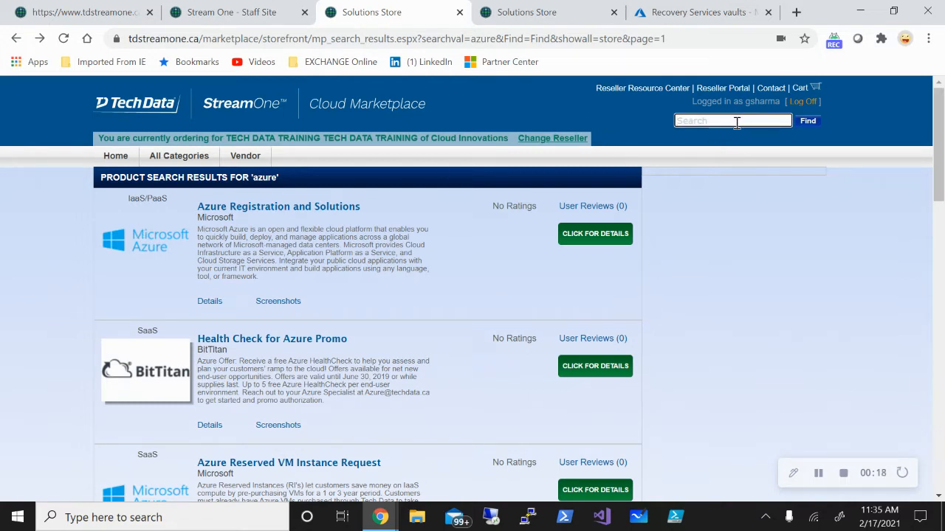
{"action": "type", "text": "azure"}
{"action": "left_click", "coordinate": [815, 291]}
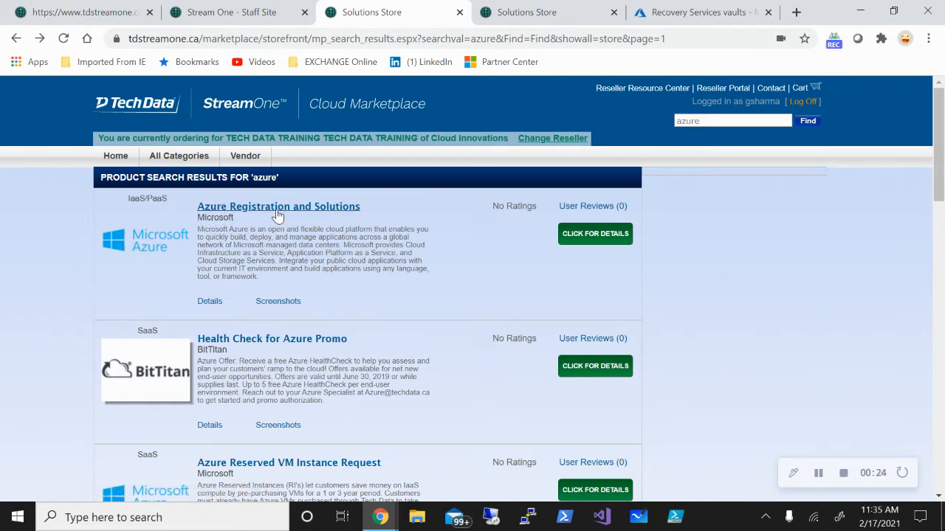
{"action": "left_click", "coordinate": [618, 234]}
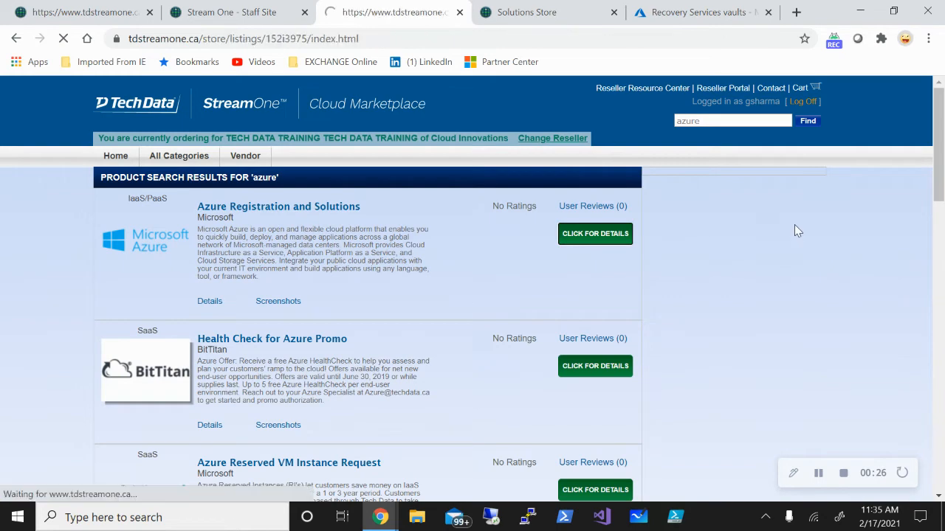
Step: Add Tech Data Cloud Backup on Azure to the cart and view the cart
{"action": "scroll", "coordinate": [660, 240], "scroll_direction": "down", "scroll_amount": 4}
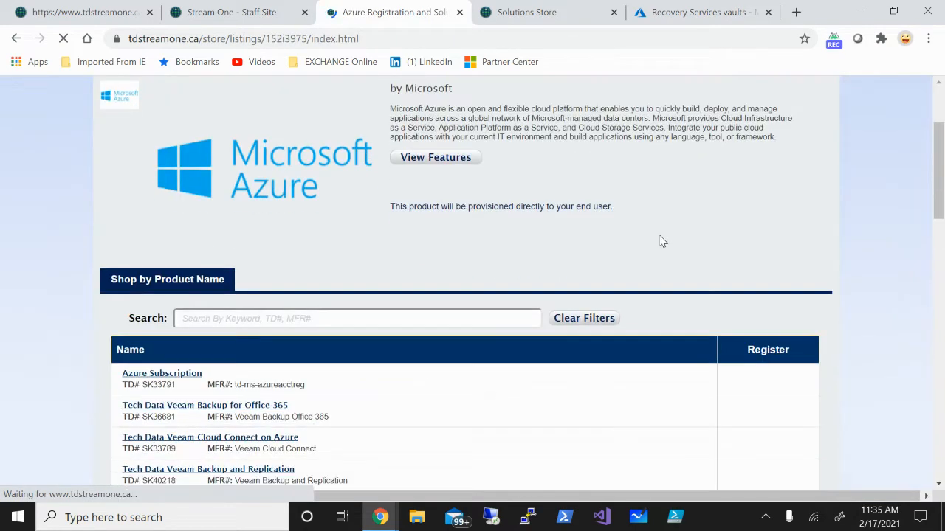
{"action": "scroll", "coordinate": [656, 241], "scroll_direction": "down", "scroll_amount": 1}
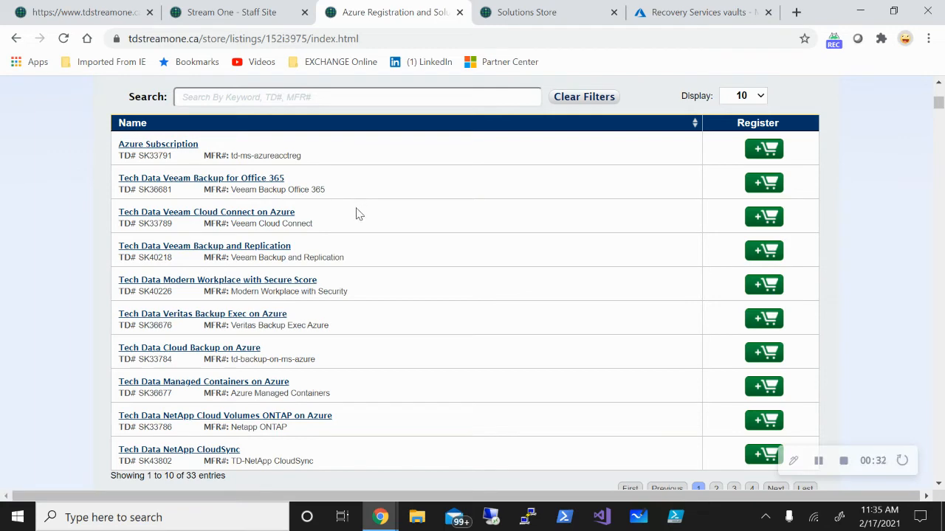
{"action": "scroll", "coordinate": [355, 222], "scroll_direction": "down", "scroll_amount": 1}
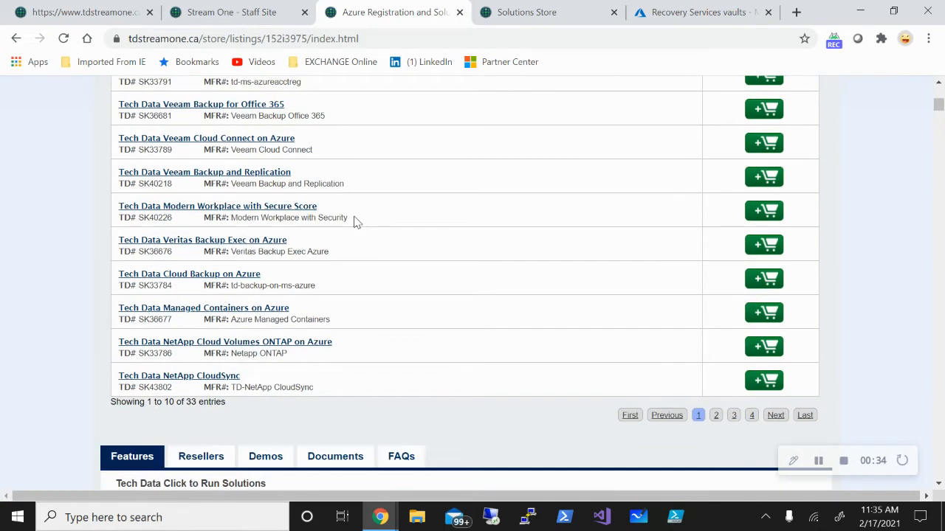
{"action": "left_click", "coordinate": [764, 279]}
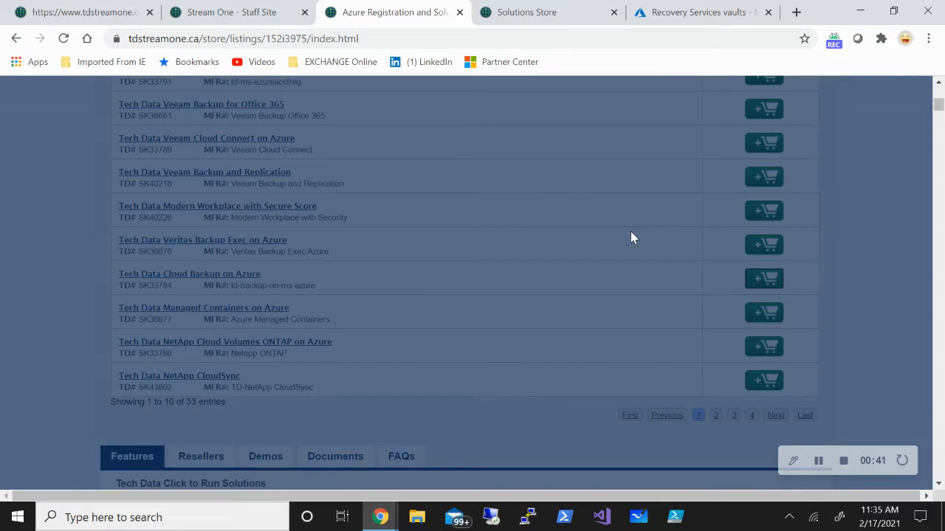
{"action": "scroll", "coordinate": [594, 232], "scroll_direction": "down", "scroll_amount": 1}
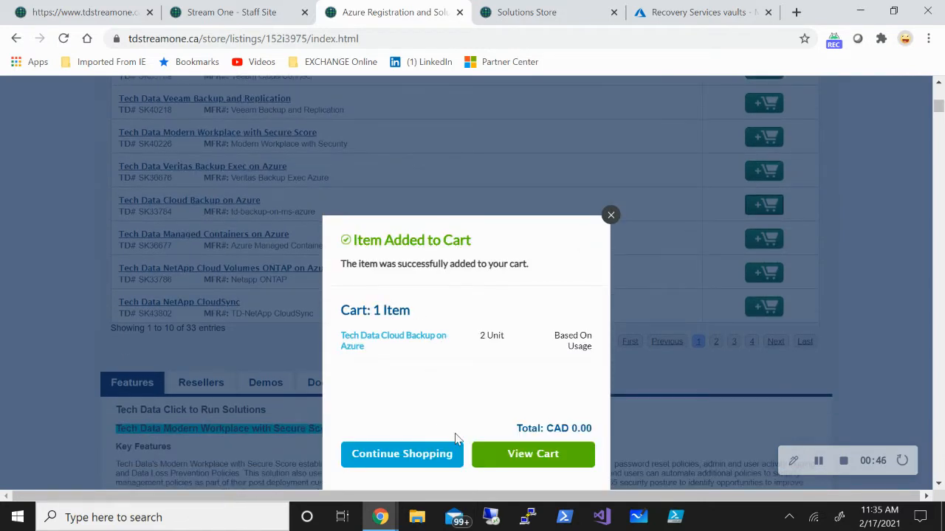
{"action": "left_click", "coordinate": [521, 454]}
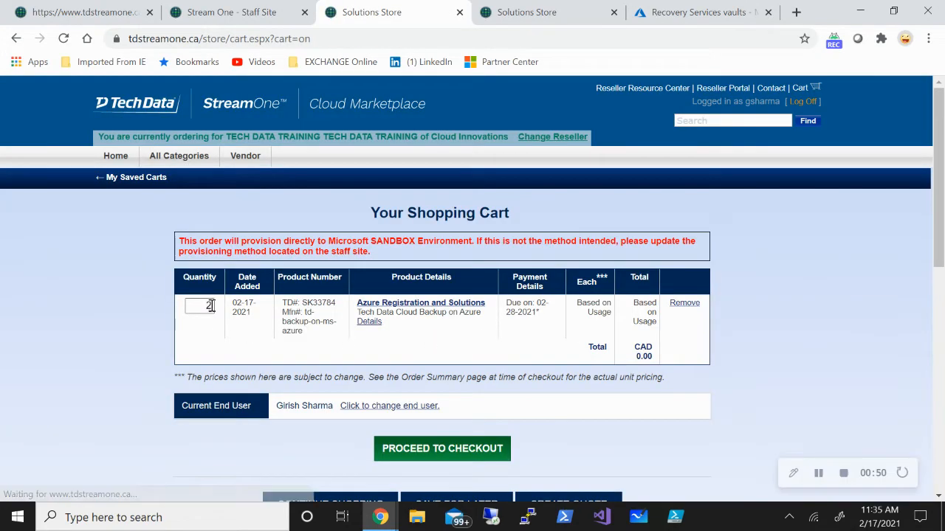
Step: Set the quantity of Tech Data Cloud Backup on Azure to 1 and proceed through checkout to the configuration stage
{"action": "left_click_drag", "start_coordinate": [213, 307], "coordinate": [196, 303]}
{"action": "type", "text": "1"}
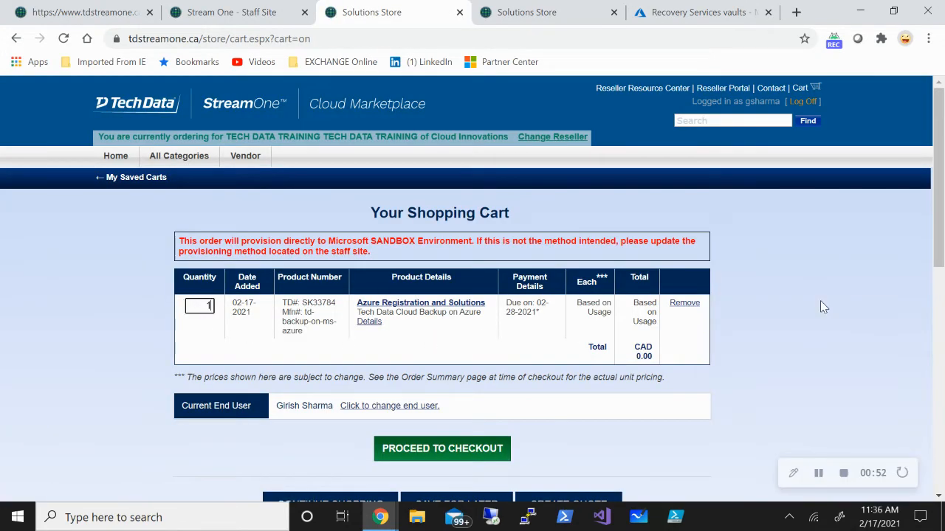
{"action": "left_click", "coordinate": [863, 278]}
{"action": "scroll", "coordinate": [841, 285], "scroll_direction": "down", "scroll_amount": 1}
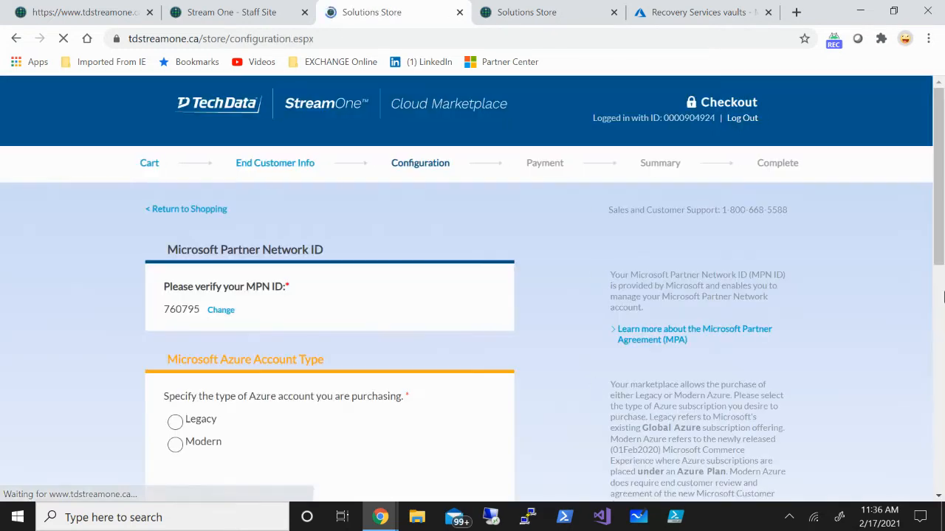
Step: Choose Modern as the Microsoft Azure account type for this purchase
{"action": "scroll", "coordinate": [832, 295], "scroll_direction": "down", "scroll_amount": 5}
{"action": "scroll", "coordinate": [713, 283], "scroll_direction": "up", "scroll_amount": 5}
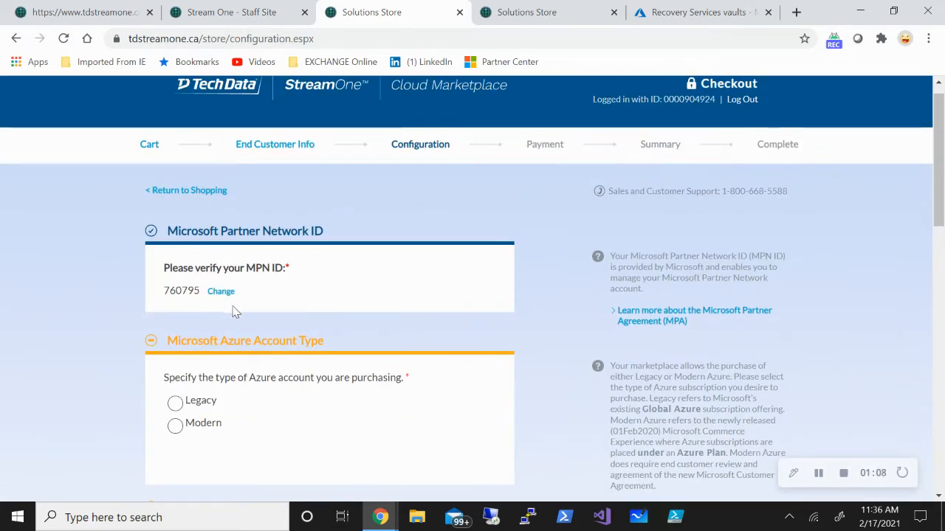
{"action": "scroll", "coordinate": [323, 288], "scroll_direction": "down", "scroll_amount": 2}
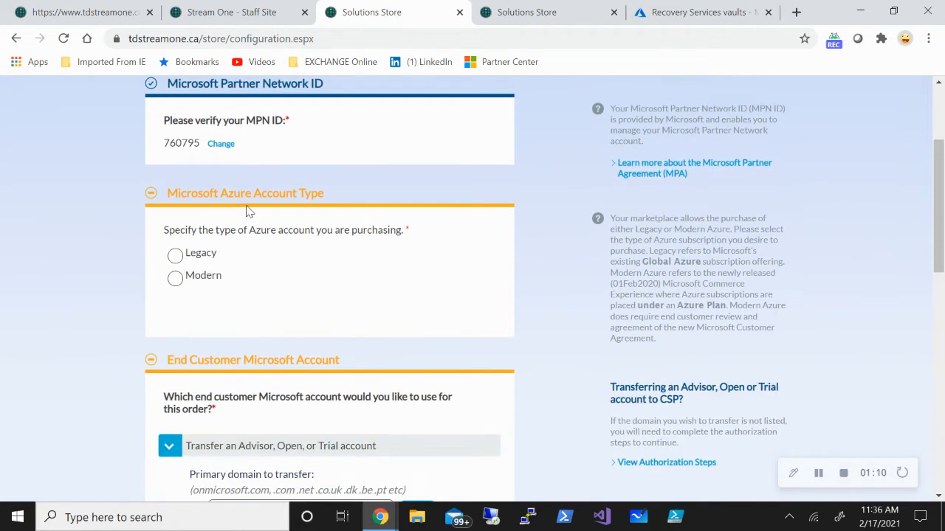
{"action": "left_click", "coordinate": [175, 285]}
Step: Choose to create a new end customer Microsoft account and check the availability of the primary domain kjkkdskds.onmicrosoft.com
{"action": "scroll", "coordinate": [860, 210], "scroll_direction": "down", "scroll_amount": 2}
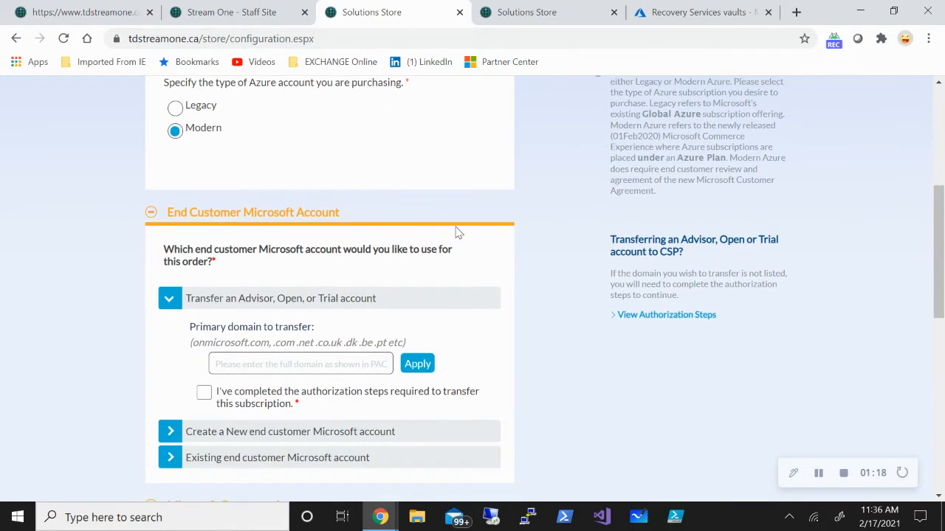
{"action": "scroll", "coordinate": [327, 240], "scroll_direction": "down", "scroll_amount": 1}
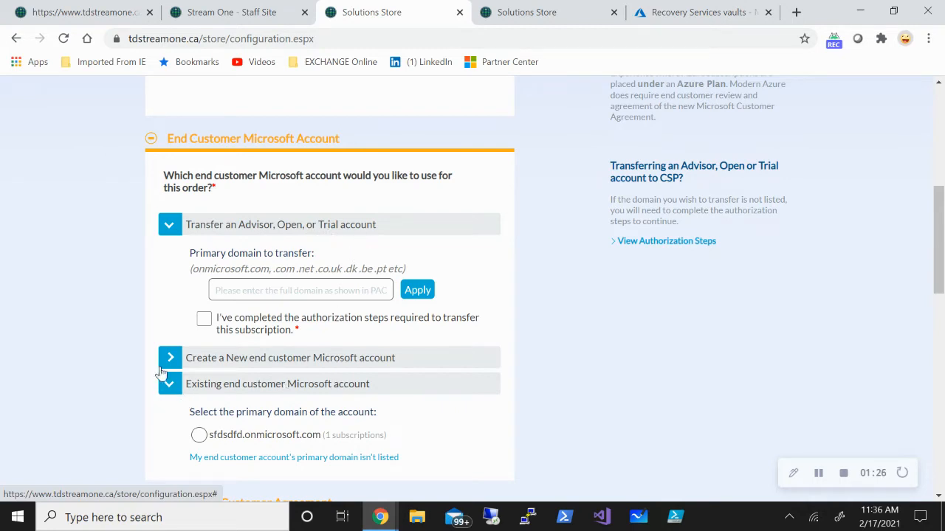
{"action": "scroll", "coordinate": [328, 330], "scroll_direction": "down", "scroll_amount": 1}
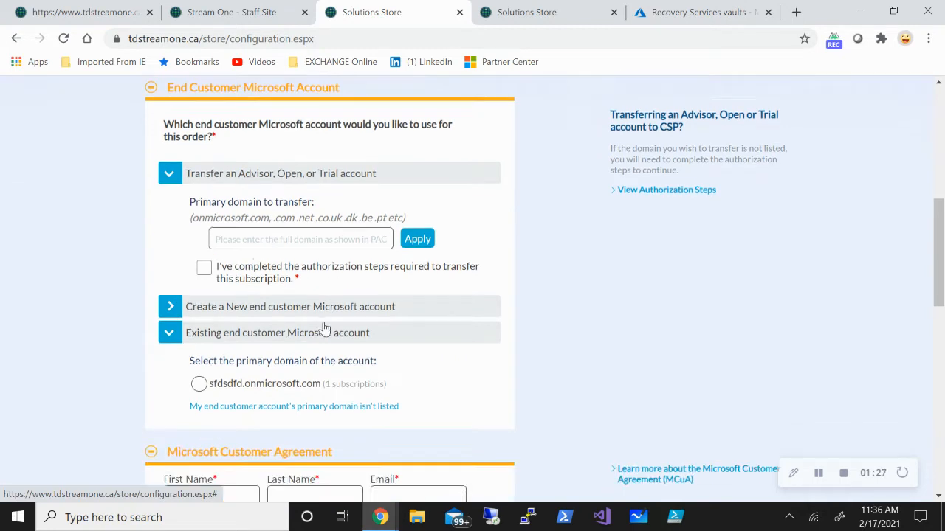
{"action": "left_click", "coordinate": [325, 306]}
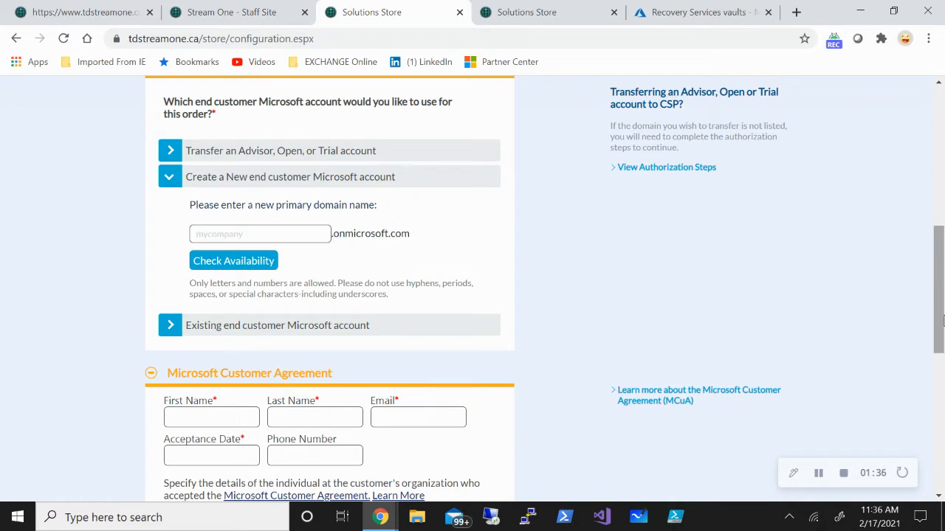
{"action": "type", "text": "kjkkdskds"}
{"action": "left_click", "coordinate": [215, 266]}
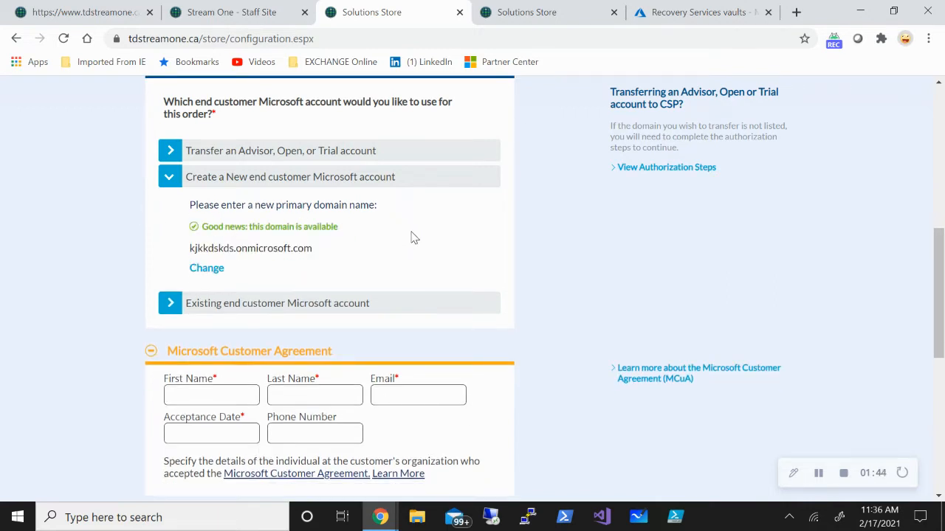
Step: Enter the customer's first name, last name and email in the Microsoft Customer Agreement section
{"action": "scroll", "coordinate": [411, 236], "scroll_direction": "down", "scroll_amount": 1}
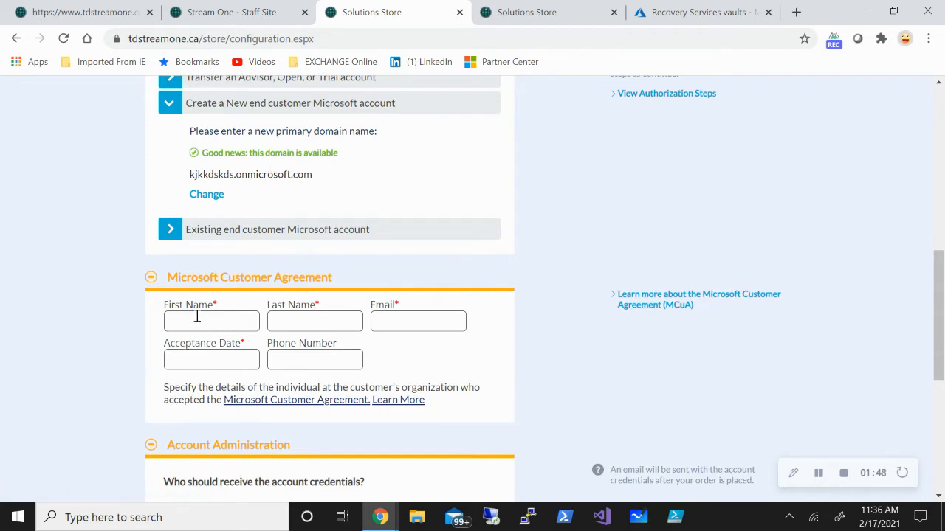
{"action": "scroll", "coordinate": [193, 316], "scroll_direction": "down", "scroll_amount": 1}
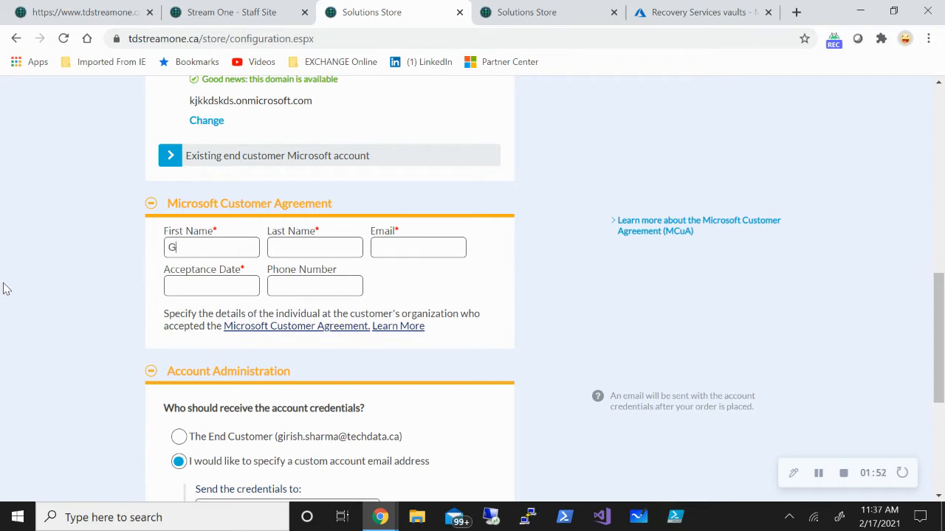
{"action": "type", "text": "sh"}
{"action": "key", "text": "Tab"}
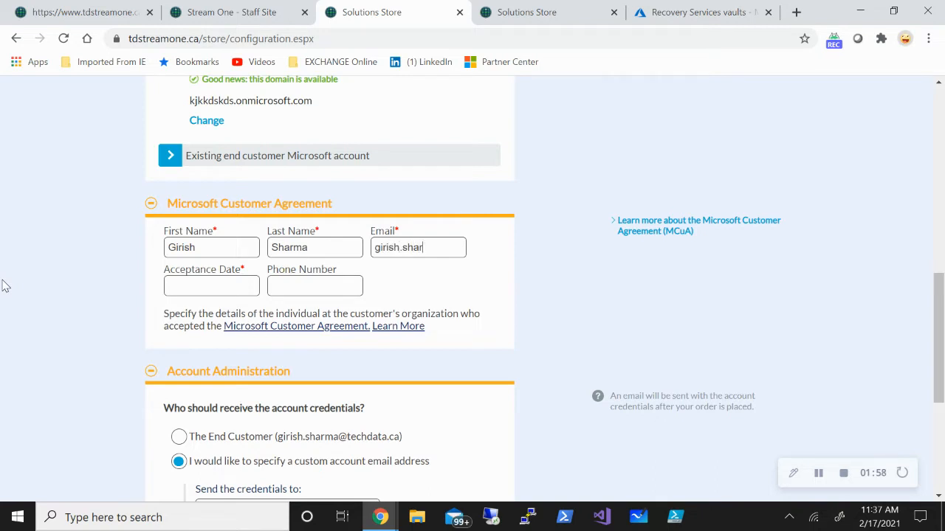
{"action": "type", "text": "chdata.ca"}
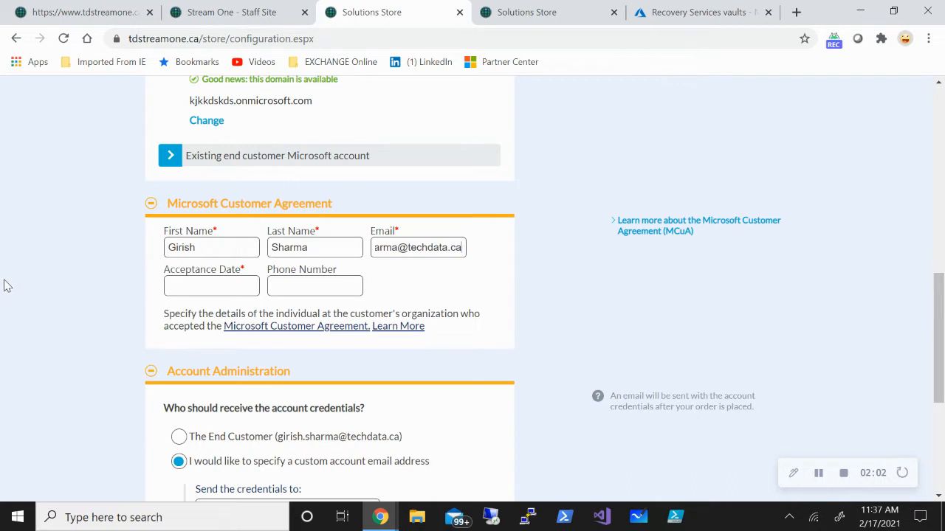
Step: Set the agreement's acceptance date to 02/17/2021 and enter the customer's phone number
{"action": "scroll", "coordinate": [155, 280], "scroll_direction": "down", "scroll_amount": 1}
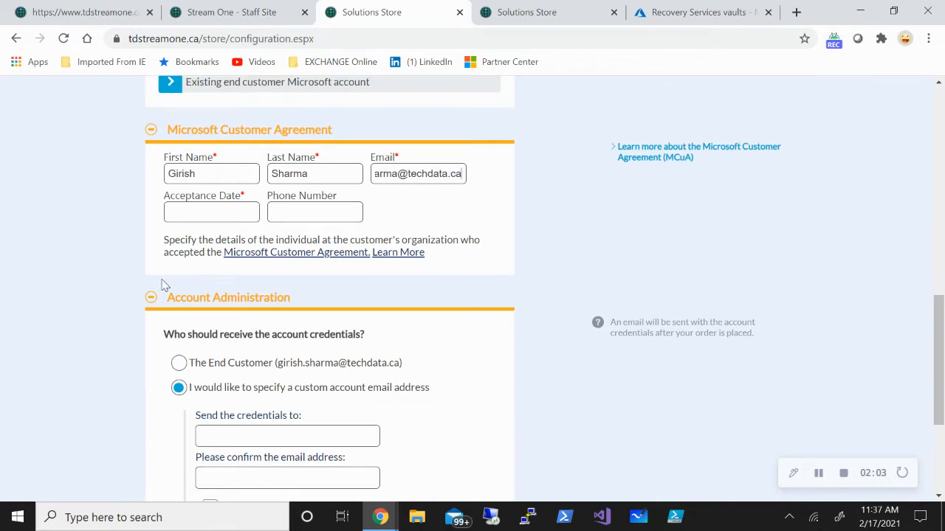
{"action": "left_click", "coordinate": [208, 210]}
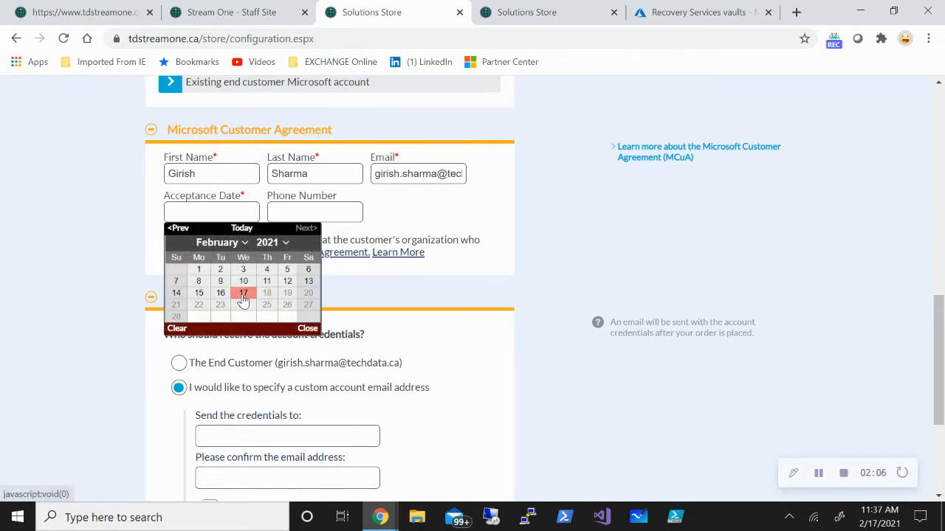
{"action": "left_click", "coordinate": [244, 293]}
{"action": "left_click", "coordinate": [321, 212]}
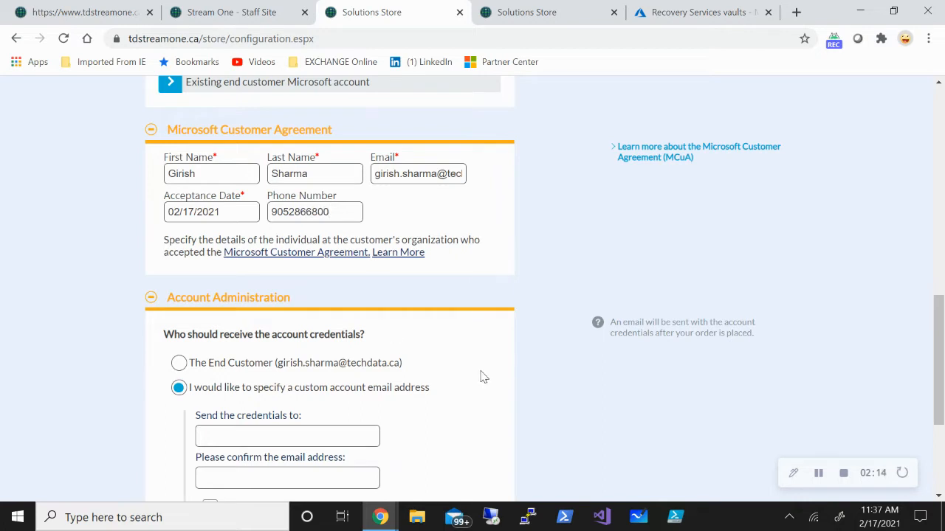
Step: Choose the end customer as recipient of the account credentials and continue to payment
{"action": "scroll", "coordinate": [481, 370], "scroll_direction": "down", "scroll_amount": 2}
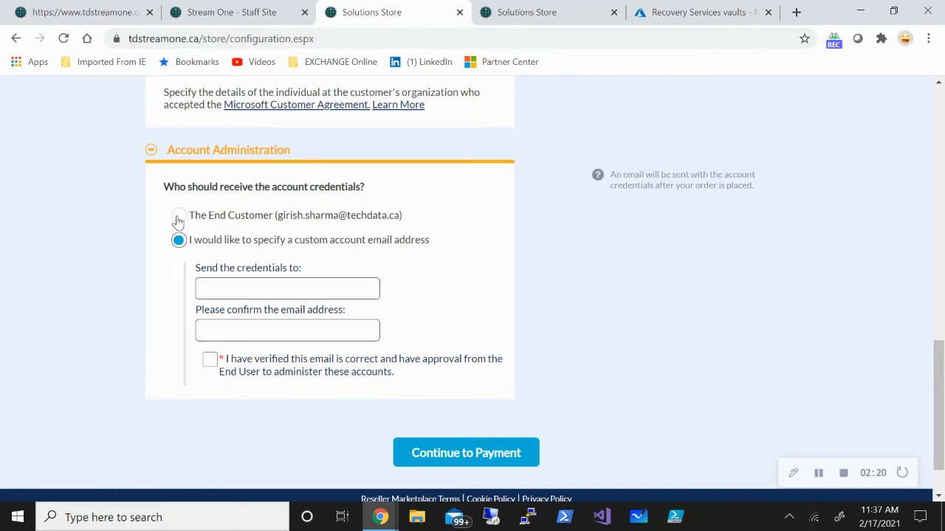
{"action": "left_click", "coordinate": [179, 216]}
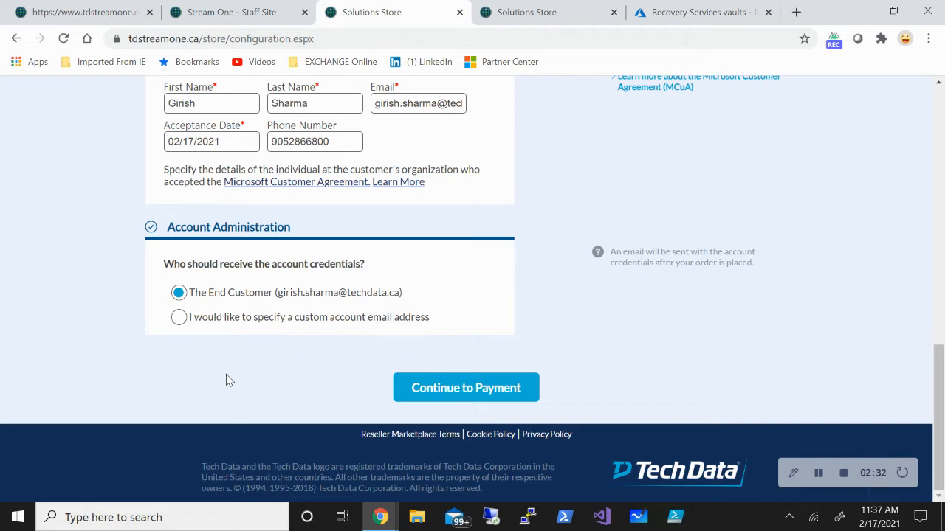
{"action": "left_click", "coordinate": [493, 401]}
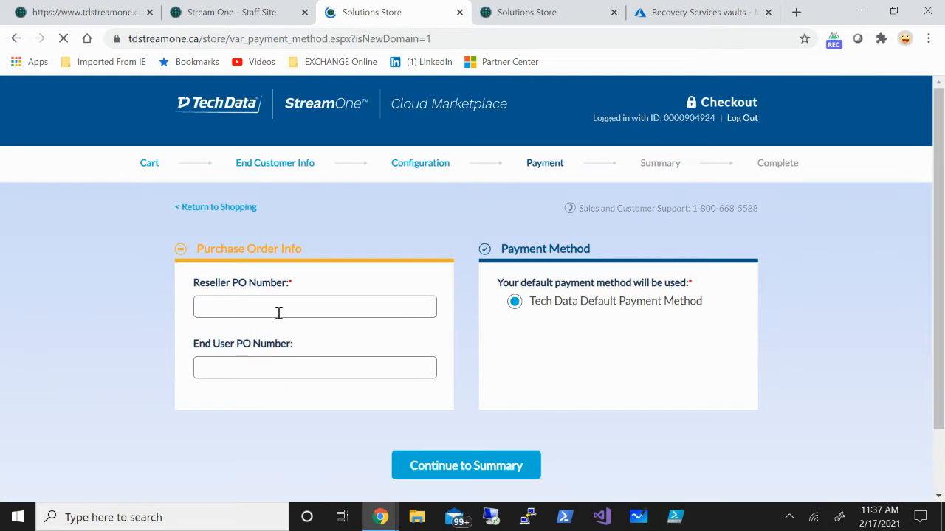
Step: Enter the reseller PO number with the default payment method kept, and continue to the order summary
{"action": "left_click", "coordinate": [284, 303]}
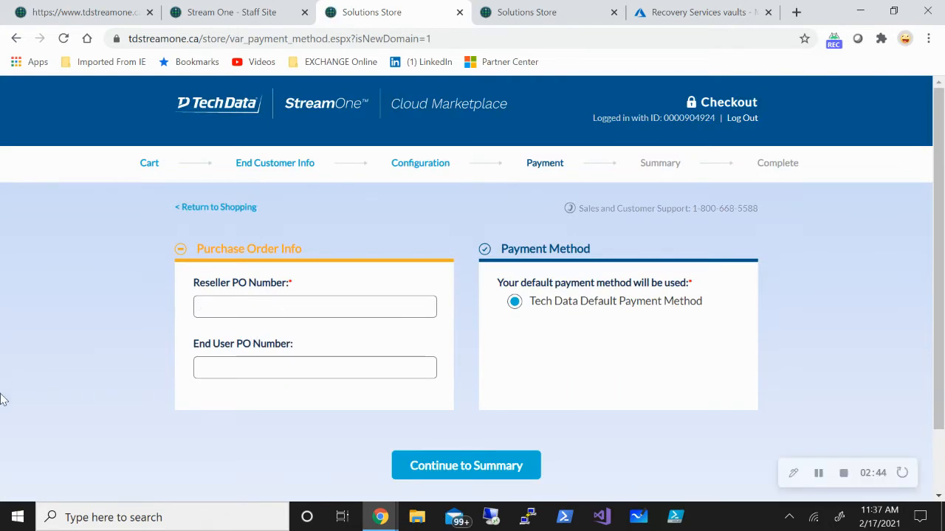
{"action": "type", "text": "De"}
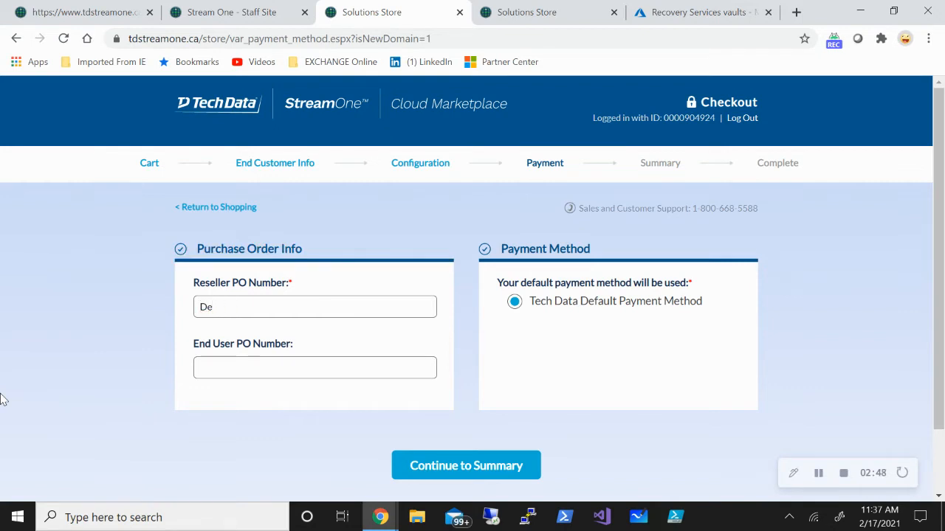
{"action": "type", "text": "no Feb"}
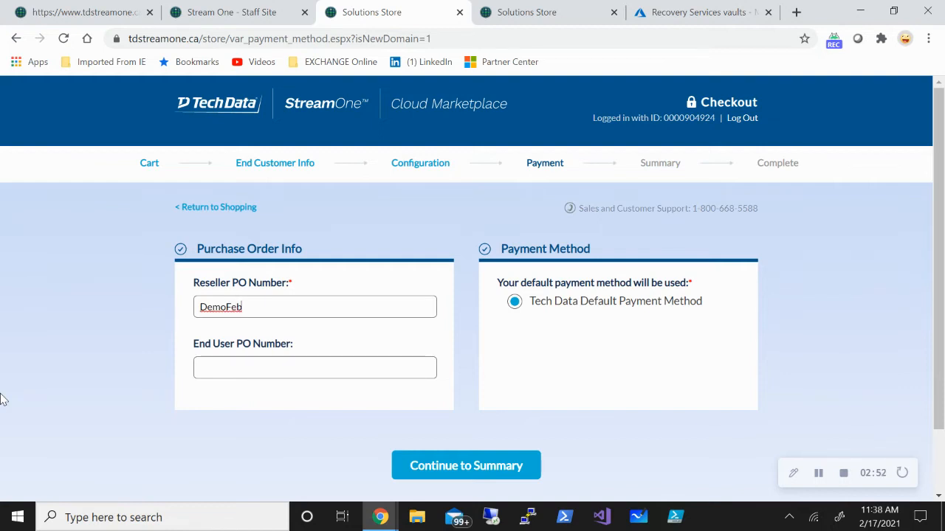
{"action": "type", "text": "101"}
{"action": "left_click", "coordinate": [439, 471]}
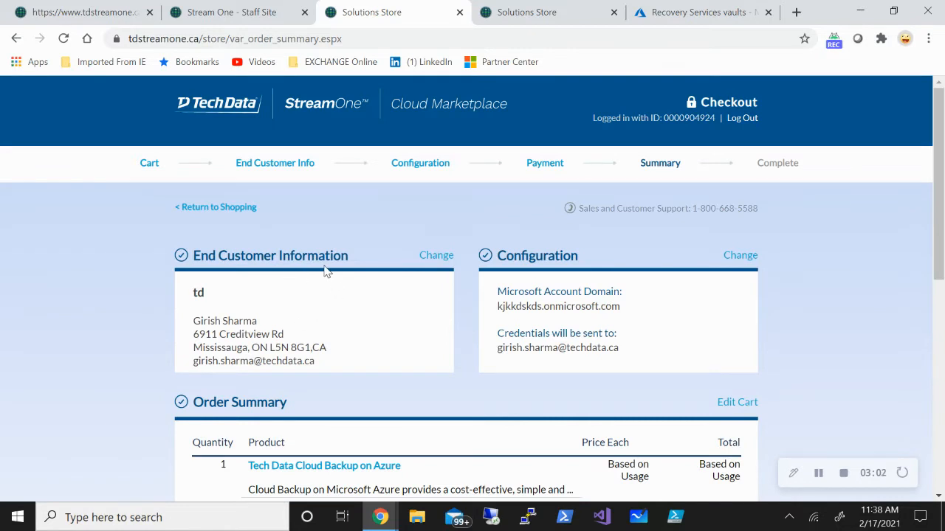
Step: Review the order summary's end customer, configuration, product, payment method and terms sections before placing the order
{"action": "scroll", "coordinate": [458, 355], "scroll_direction": "down", "scroll_amount": 2}
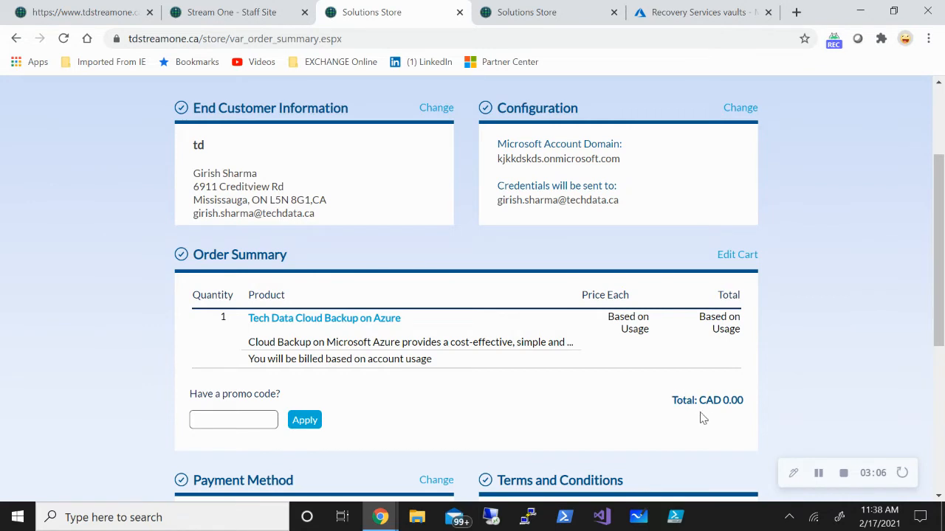
{"action": "scroll", "coordinate": [702, 417], "scroll_direction": "down", "scroll_amount": 1}
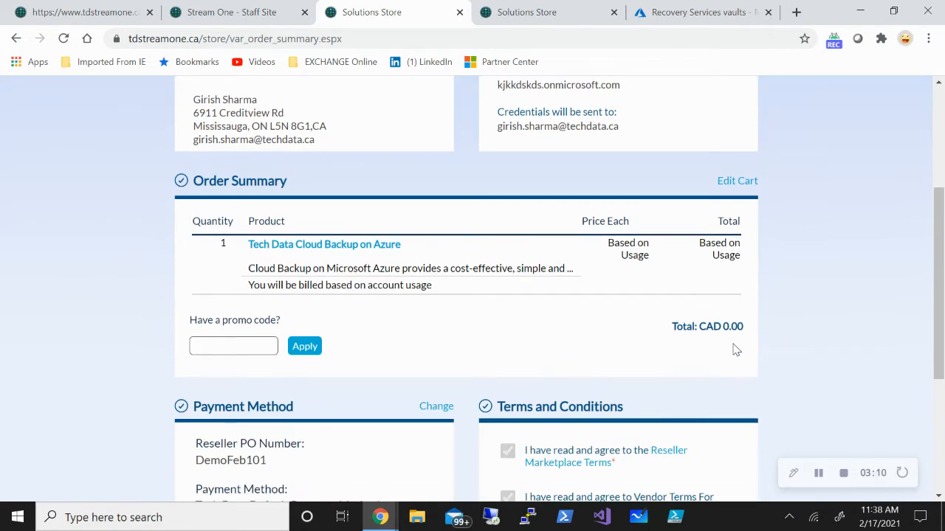
{"action": "scroll", "coordinate": [731, 349], "scroll_direction": "down", "scroll_amount": 1}
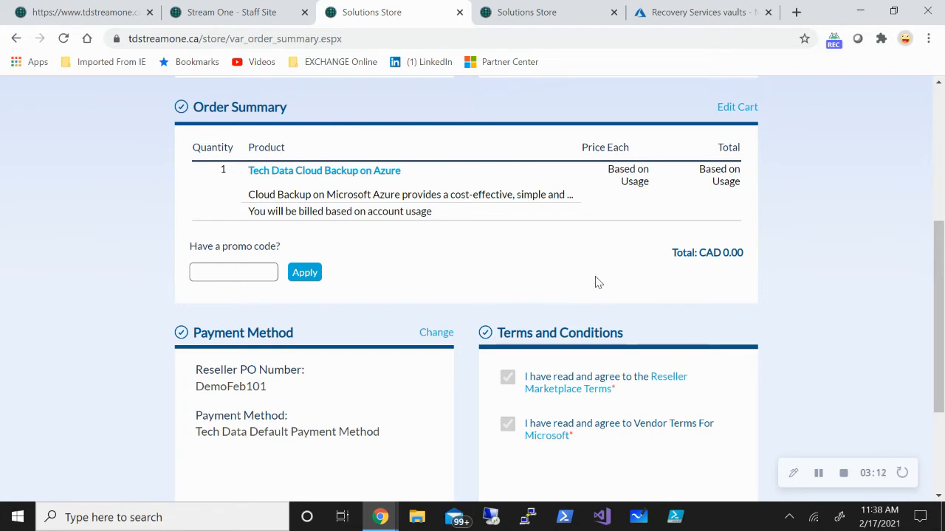
{"action": "scroll", "coordinate": [598, 281], "scroll_direction": "down", "scroll_amount": 2}
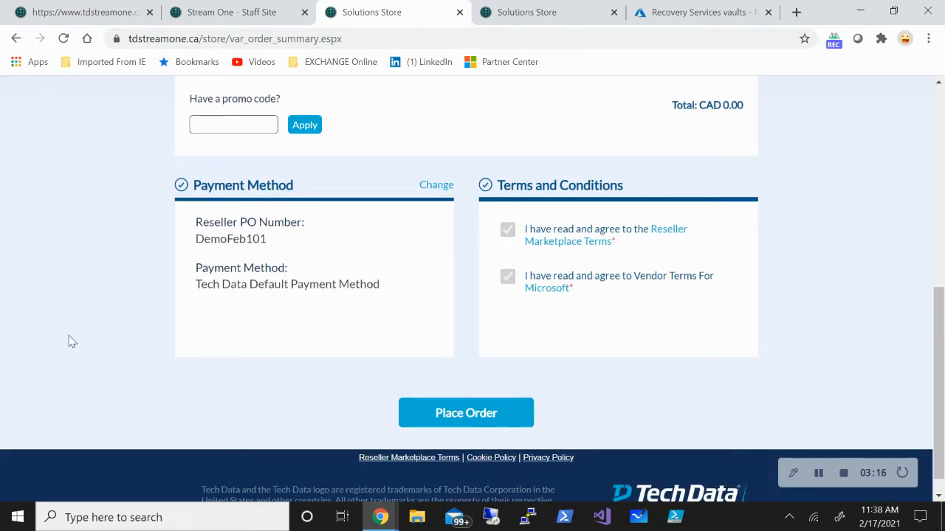
{"action": "scroll", "coordinate": [72, 341], "scroll_direction": "up", "scroll_amount": 5}
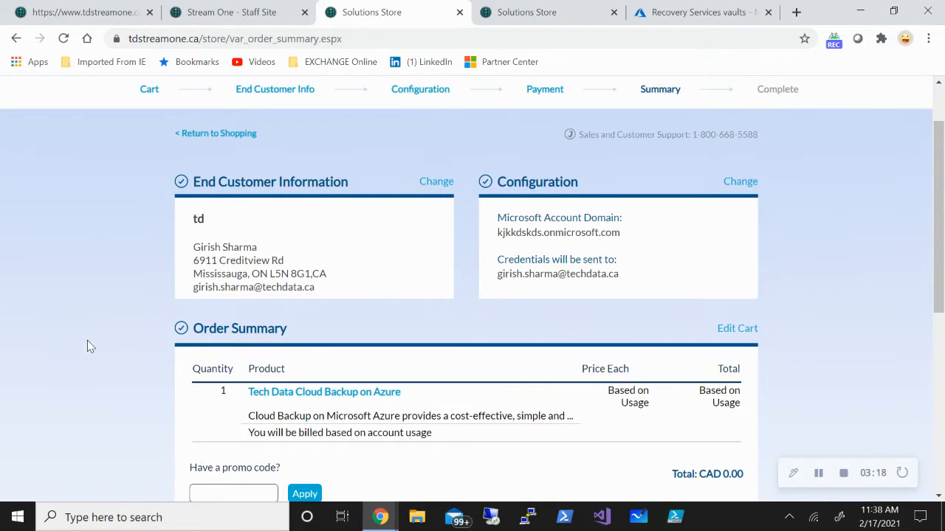
{"action": "scroll", "coordinate": [91, 345], "scroll_direction": "up", "scroll_amount": 1}
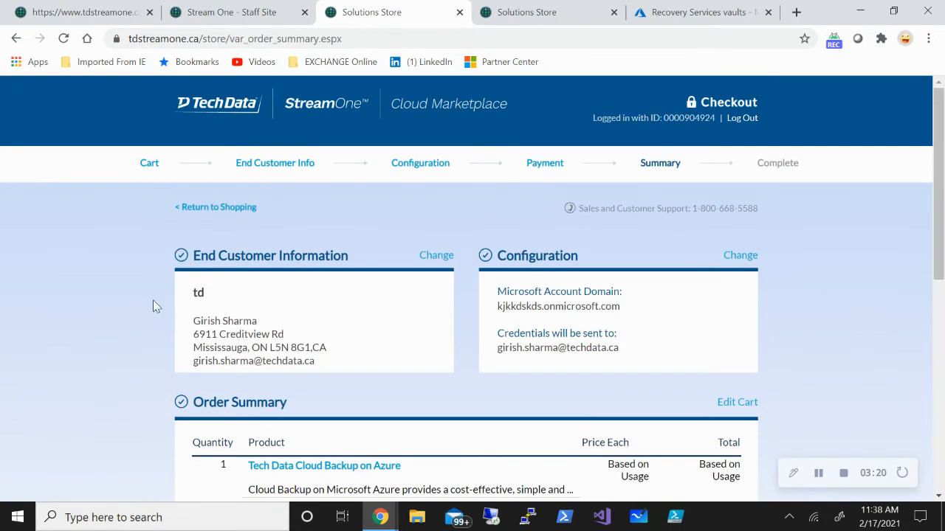
{"action": "scroll", "coordinate": [424, 357], "scroll_direction": "down", "scroll_amount": 5}
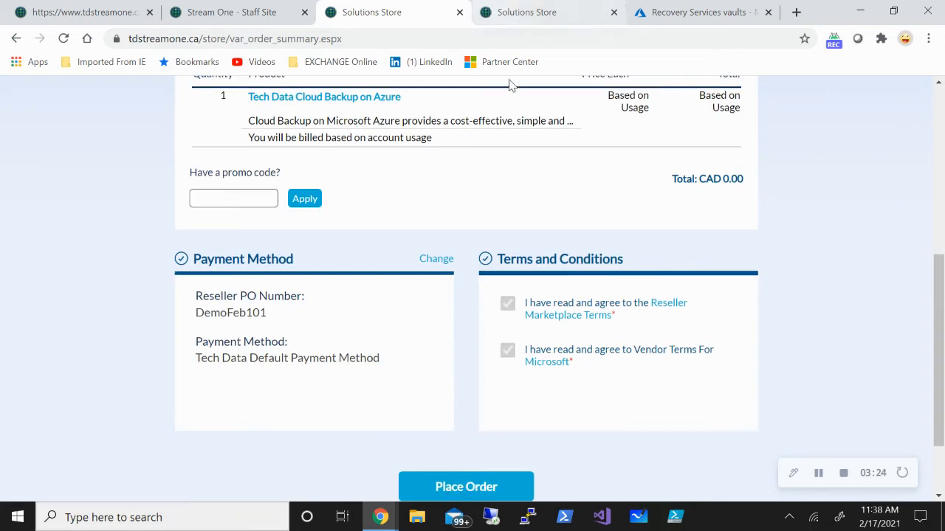
Step: In the reseller portal's Digital Locker, search the companies for "td" and open the td company record
{"action": "left_click", "coordinate": [509, 14]}
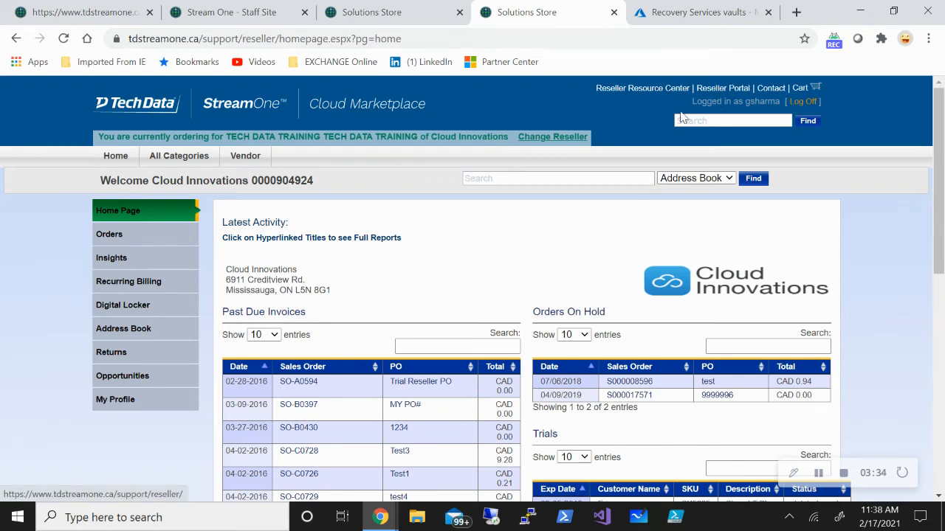
{"action": "left_click", "coordinate": [135, 316]}
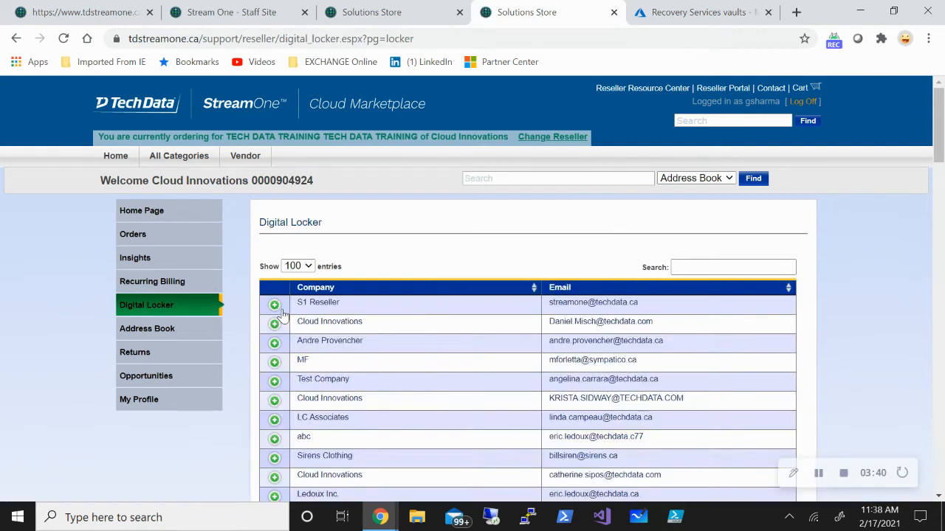
{"action": "left_click", "coordinate": [683, 272]}
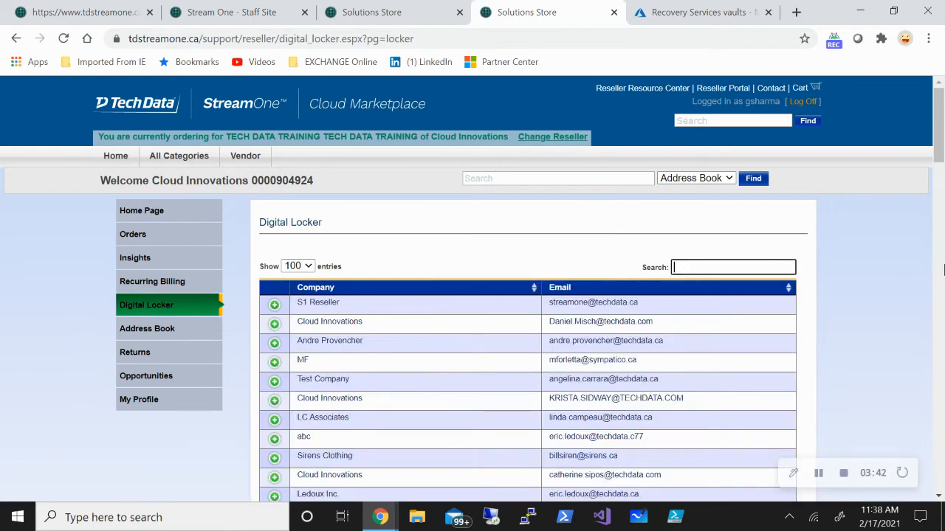
{"action": "type", "text": "td"}
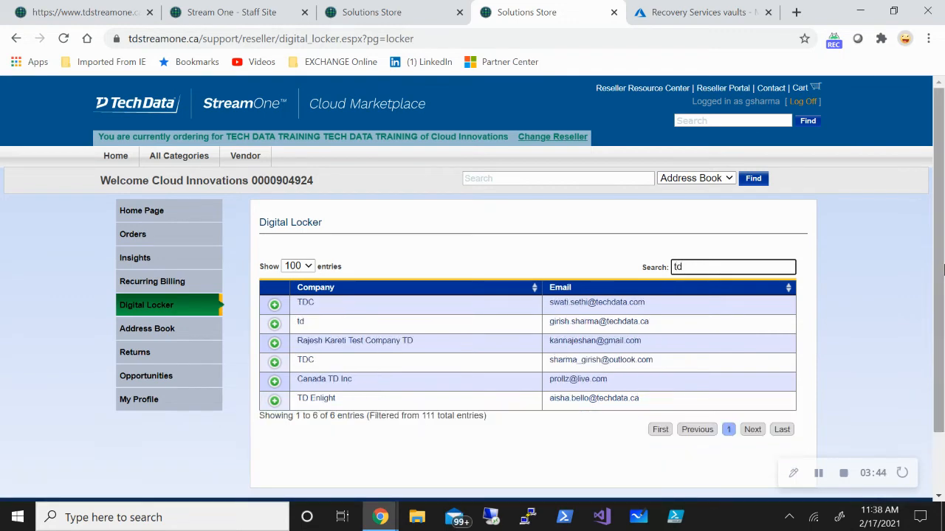
{"action": "left_click", "coordinate": [299, 325]}
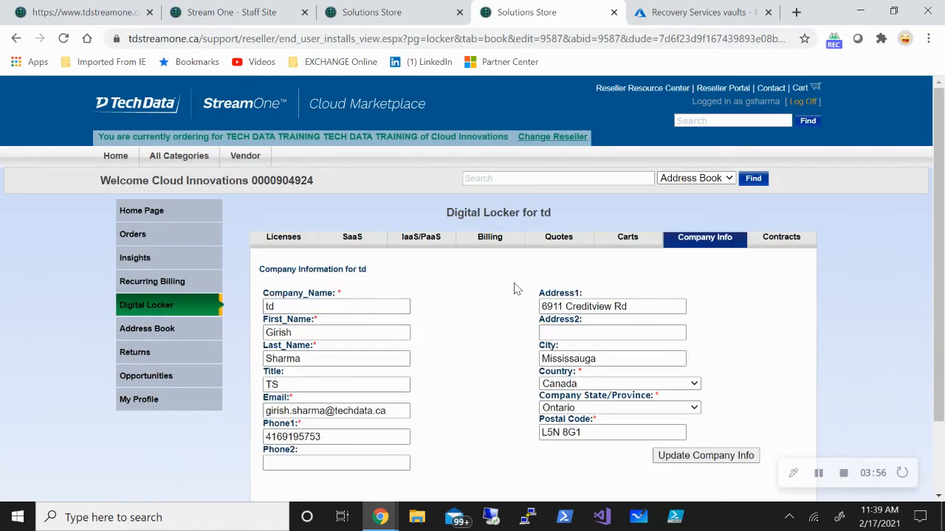
Step: Open the td company's installed IaaS/PaaS applications and modify the 02-17-2021 Modern Azure order for tenant sfdsdfd
{"action": "left_click", "coordinate": [421, 239]}
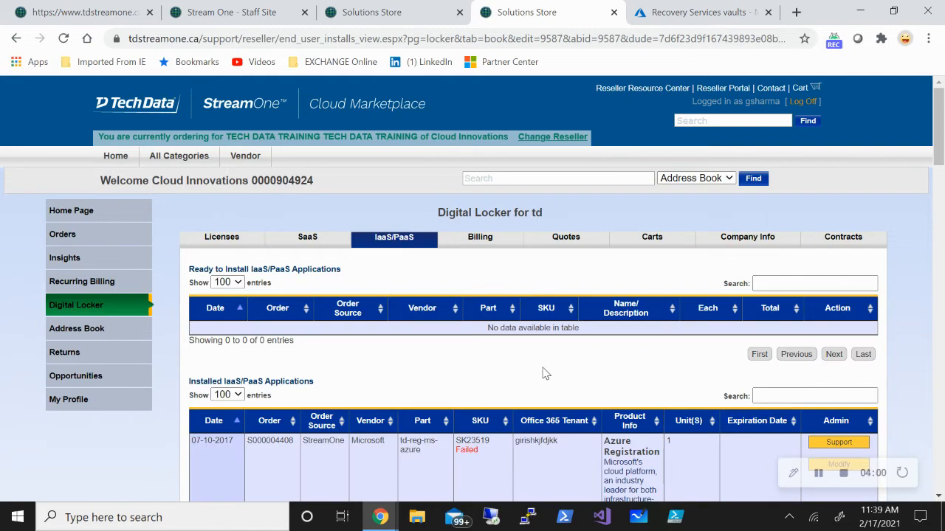
{"action": "scroll", "coordinate": [546, 369], "scroll_direction": "down", "scroll_amount": 5}
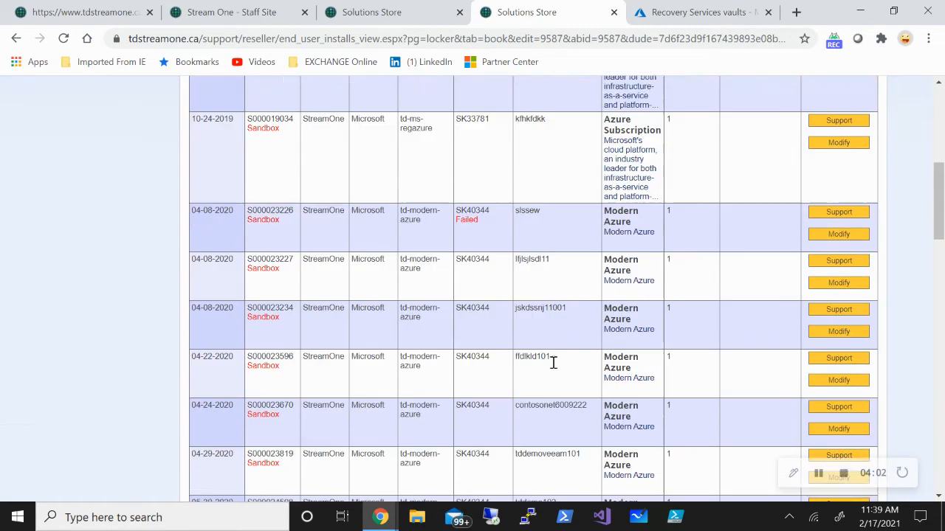
{"action": "scroll", "coordinate": [552, 361], "scroll_direction": "down", "scroll_amount": 9}
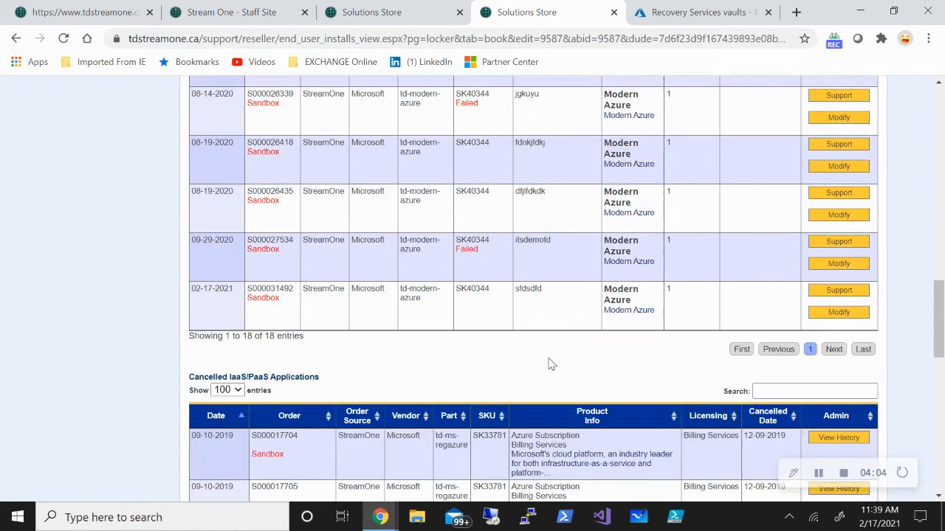
{"action": "scroll", "coordinate": [548, 364], "scroll_direction": "down", "scroll_amount": 2}
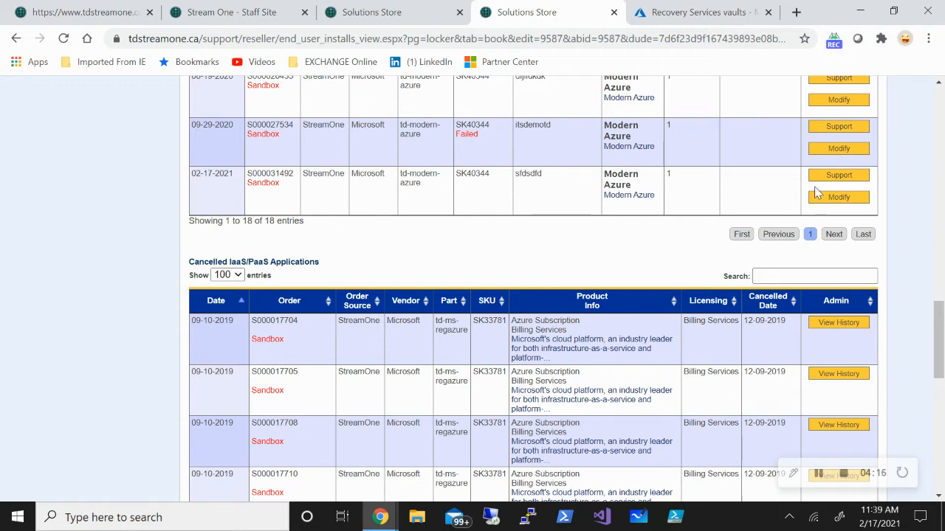
{"action": "left_click", "coordinate": [837, 197]}
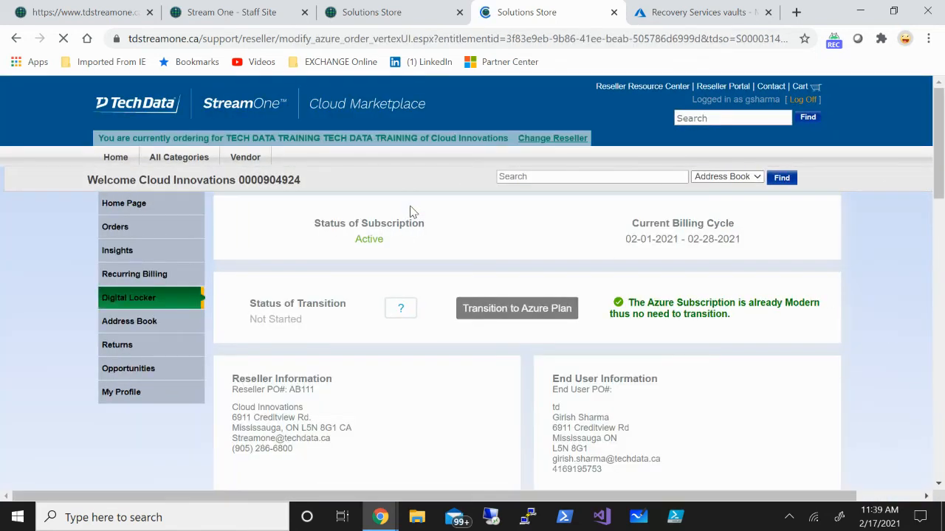
Step: Open the configuration form of the Tech Data Cloud Backup on Azure bundle from the subscription settings
{"action": "scroll", "coordinate": [546, 224], "scroll_direction": "down", "scroll_amount": 4}
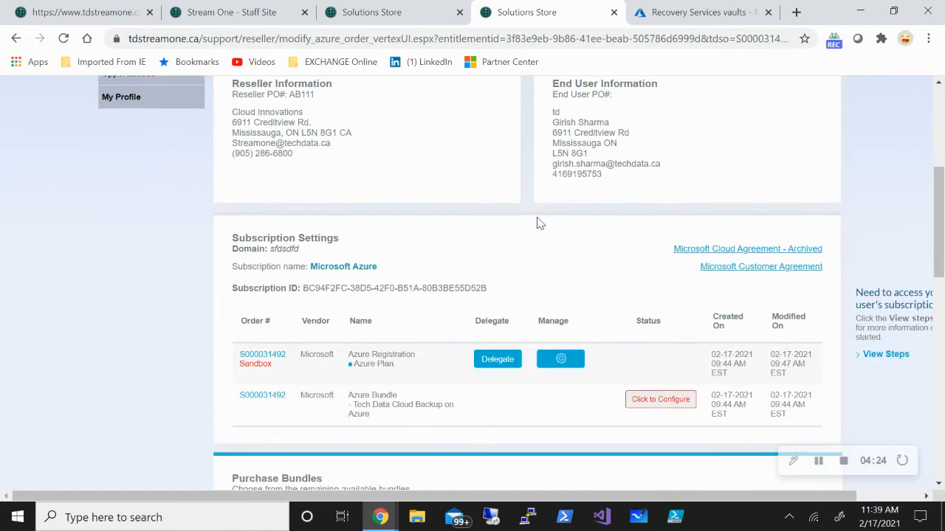
{"action": "scroll", "coordinate": [540, 224], "scroll_direction": "down", "scroll_amount": 1}
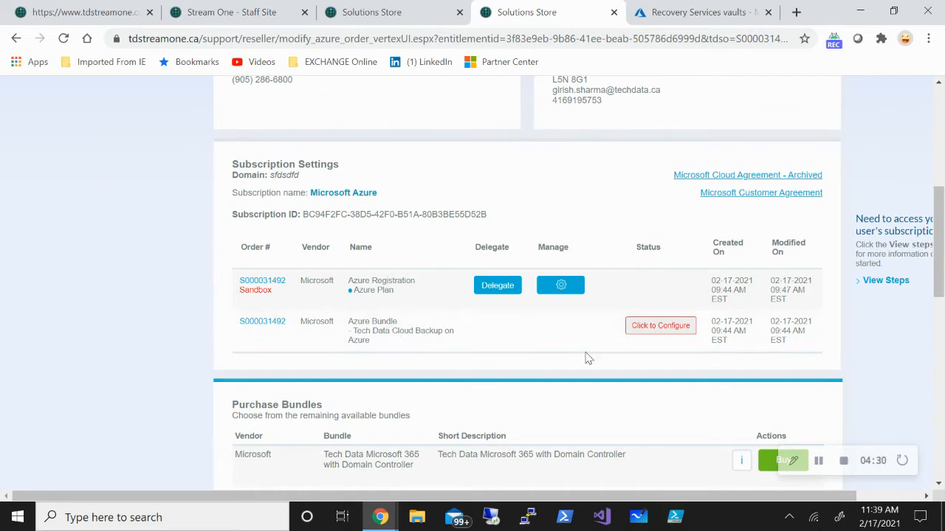
{"action": "left_click", "coordinate": [660, 327]}
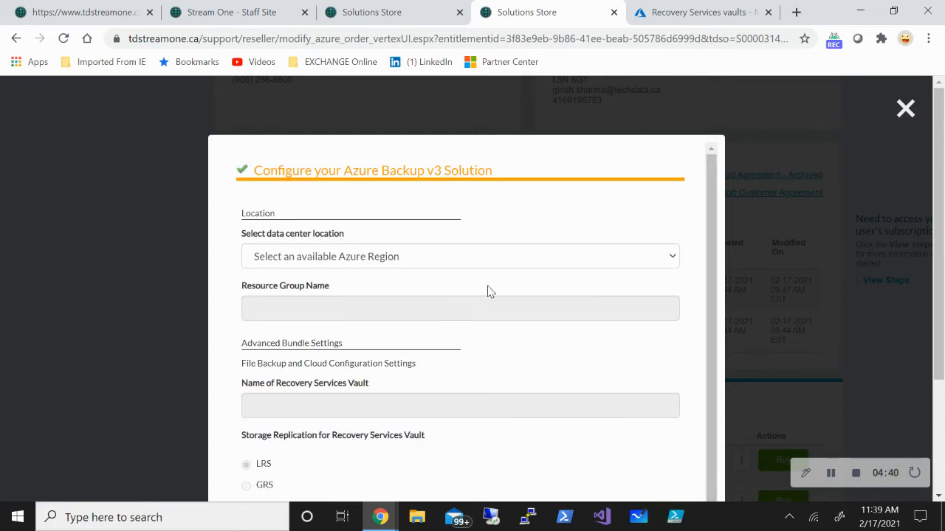
Step: Set the data center location to Canada Central and the resource group name to DemoFeb-RG
{"action": "scroll", "coordinate": [936, 259], "scroll_direction": "down", "scroll_amount": 1}
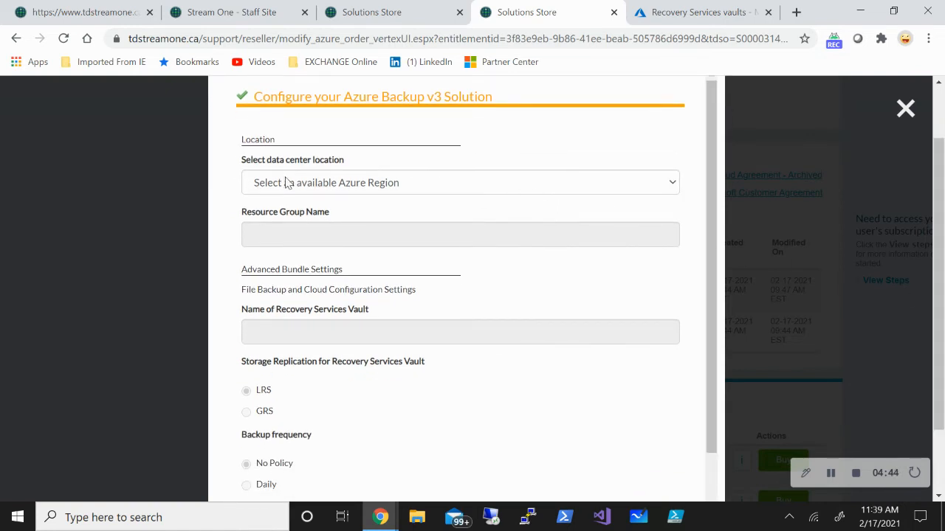
{"action": "left_click", "coordinate": [468, 186]}
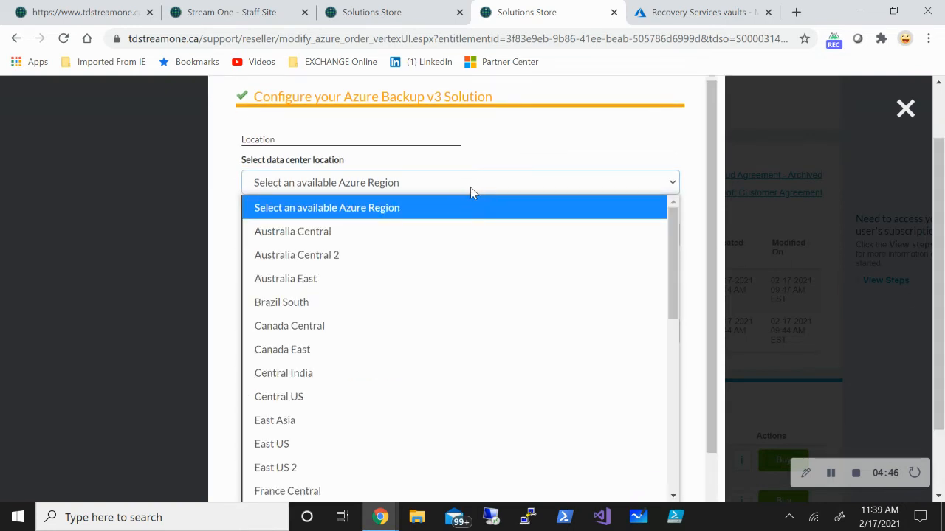
{"action": "left_click", "coordinate": [323, 328]}
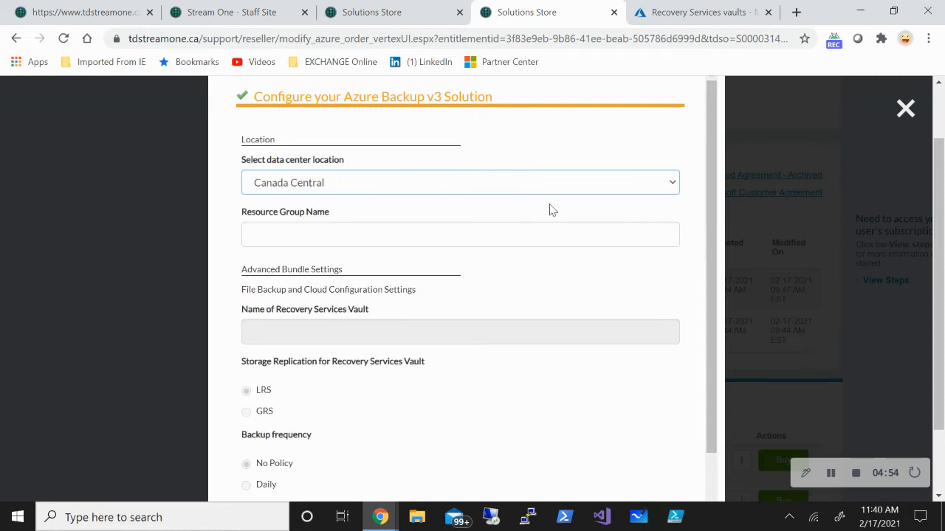
{"action": "left_click", "coordinate": [525, 232]}
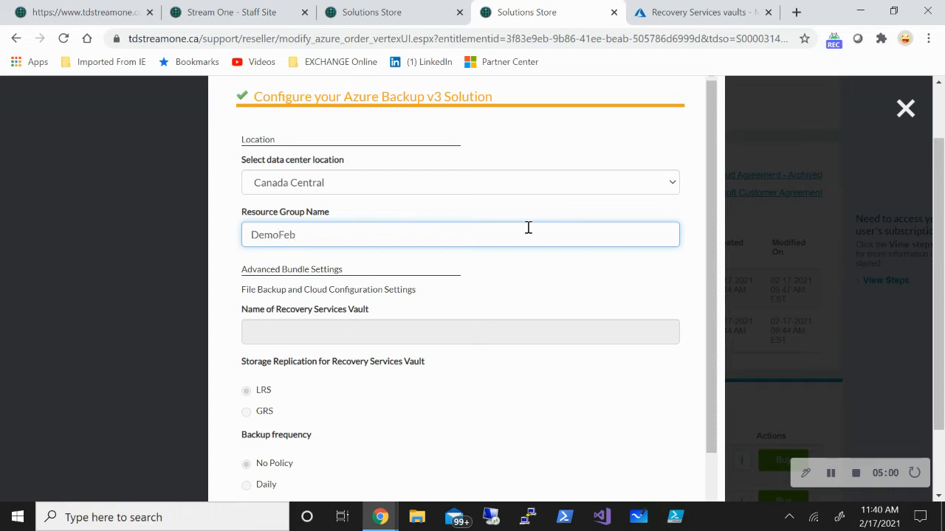
{"action": "left_click", "coordinate": [660, 258]}
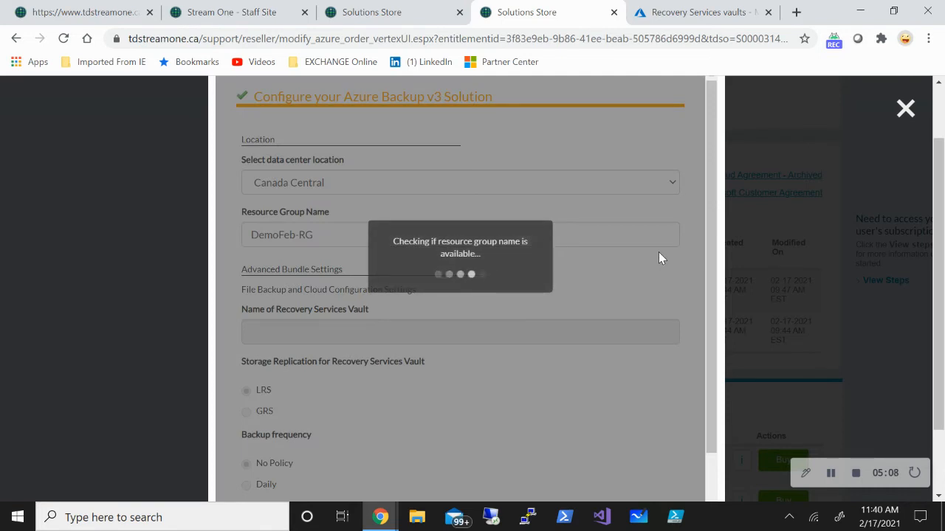
Step: Name the Recovery Services vault FebRSV, using only alphanumeric characters
{"action": "scroll", "coordinate": [627, 265], "scroll_direction": "down", "scroll_amount": 1}
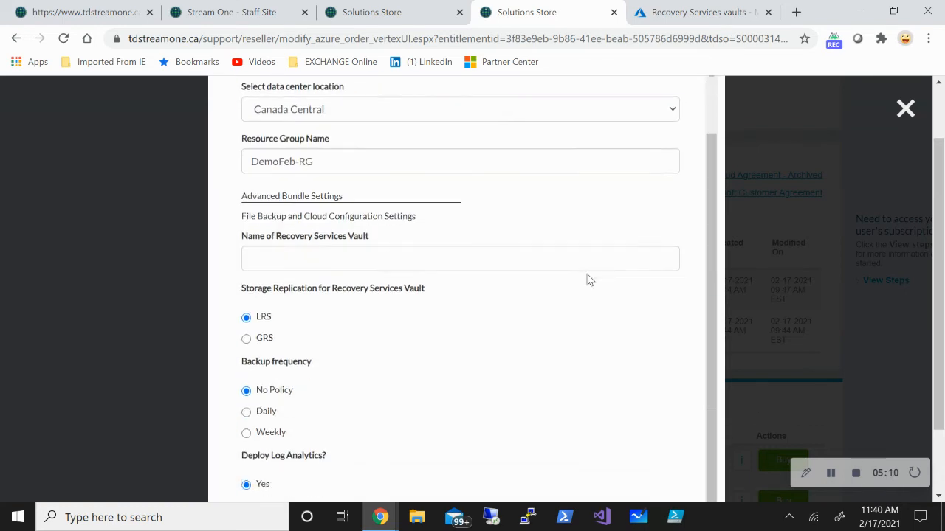
{"action": "left_click", "coordinate": [516, 260]}
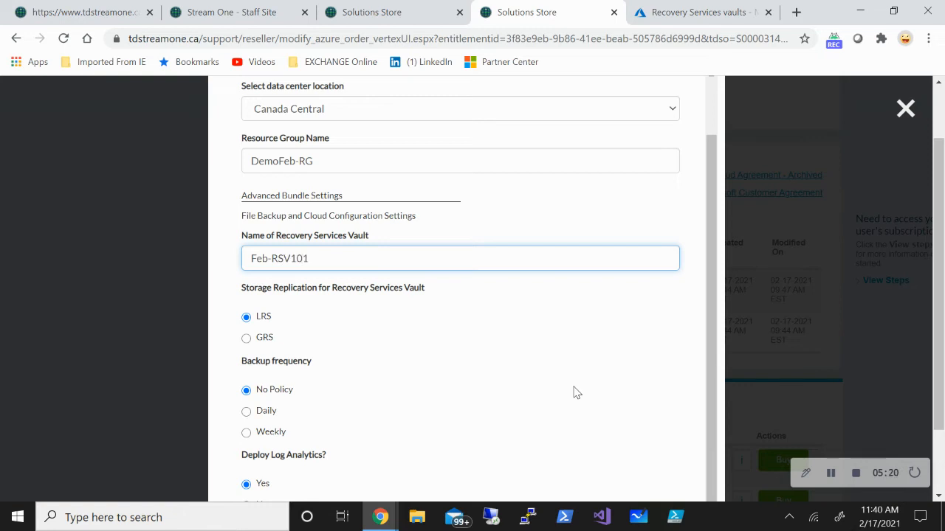
{"action": "triple_click", "coordinate": [679, 350]}
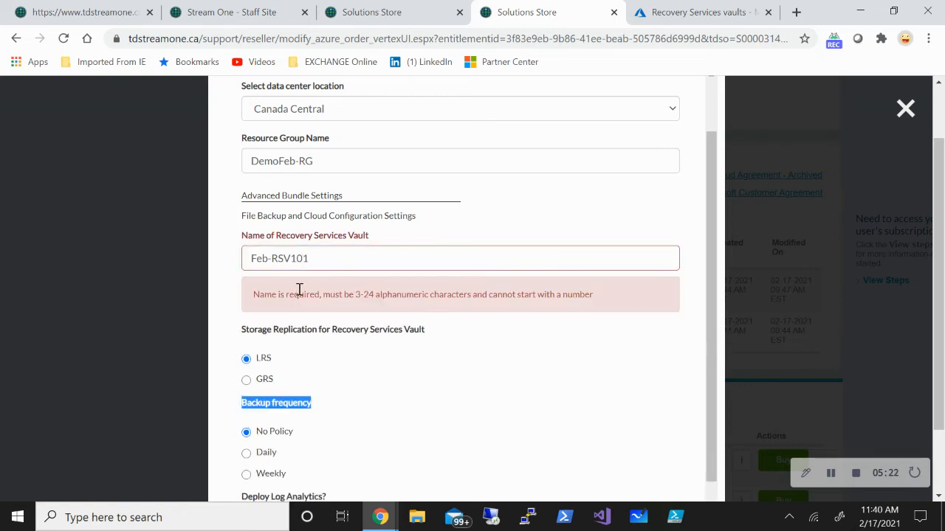
{"action": "left_click", "coordinate": [348, 260]}
{"action": "left_click_drag", "start_coordinate": [272, 259], "coordinate": [267, 259]}
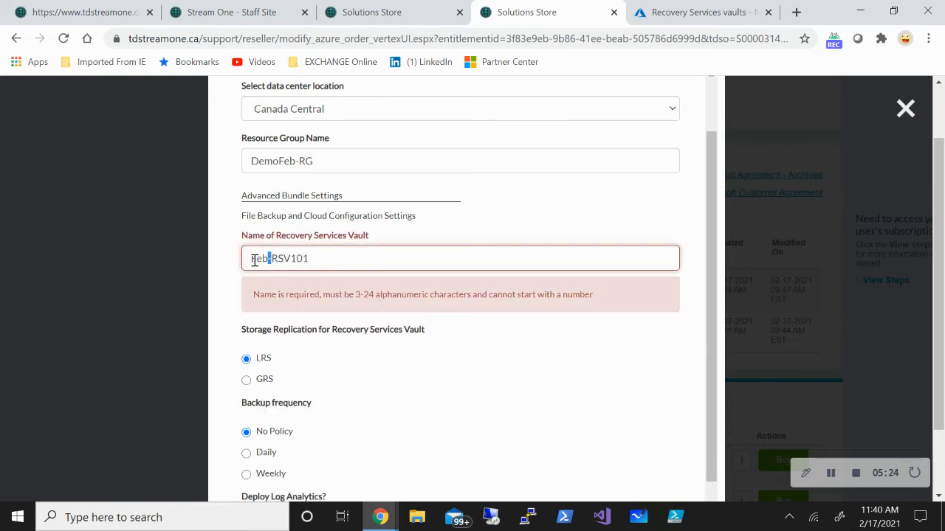
{"action": "key", "text": "BackSpace"}
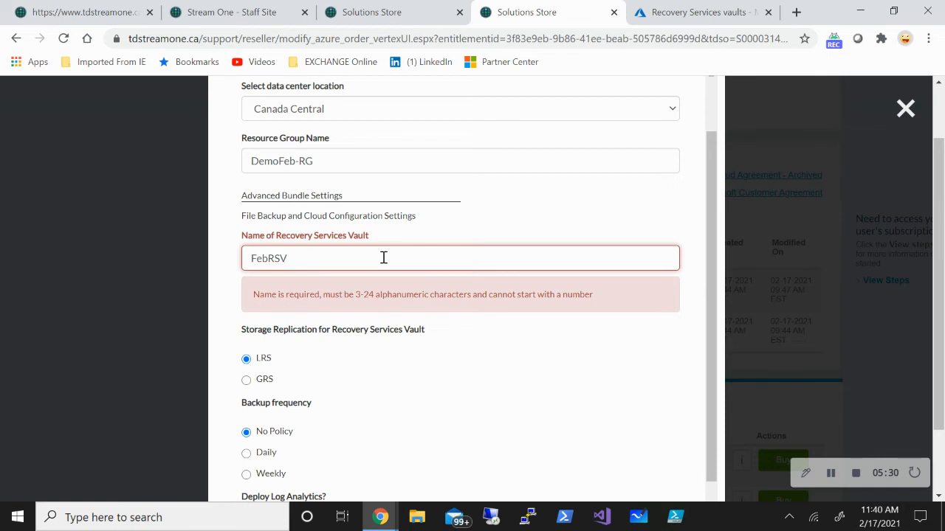
{"action": "left_click", "coordinate": [547, 357]}
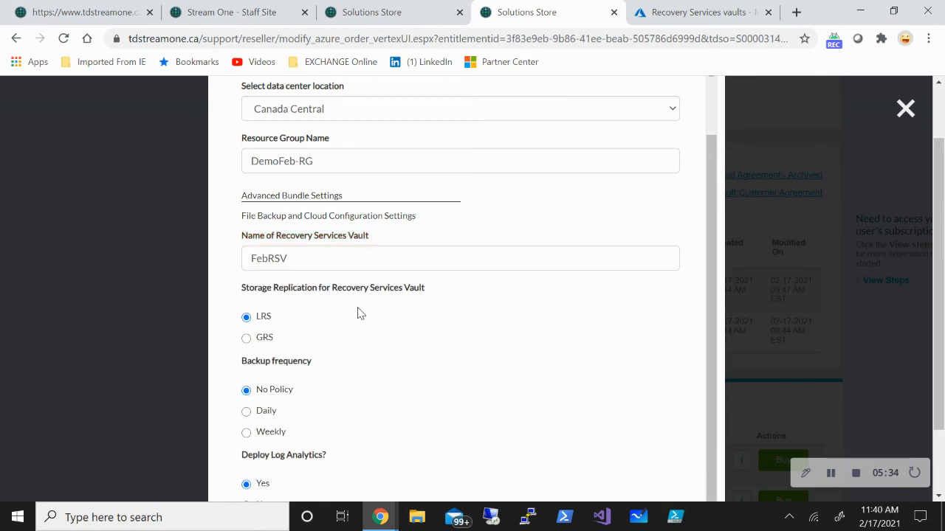
Step: Try the Daily backup frequency for the vault and switch it to Weekly
{"action": "scroll", "coordinate": [359, 312], "scroll_direction": "down", "scroll_amount": 1}
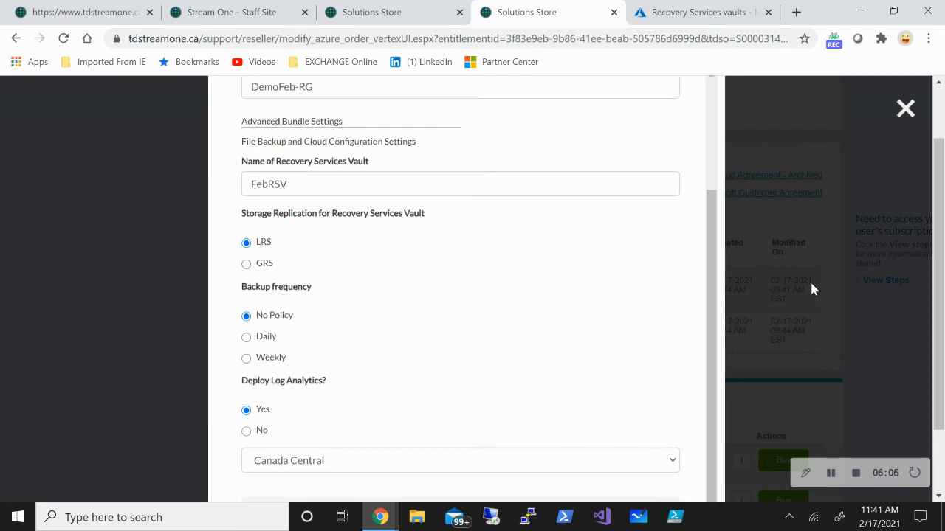
{"action": "scroll", "coordinate": [387, 262], "scroll_direction": "down", "scroll_amount": 2}
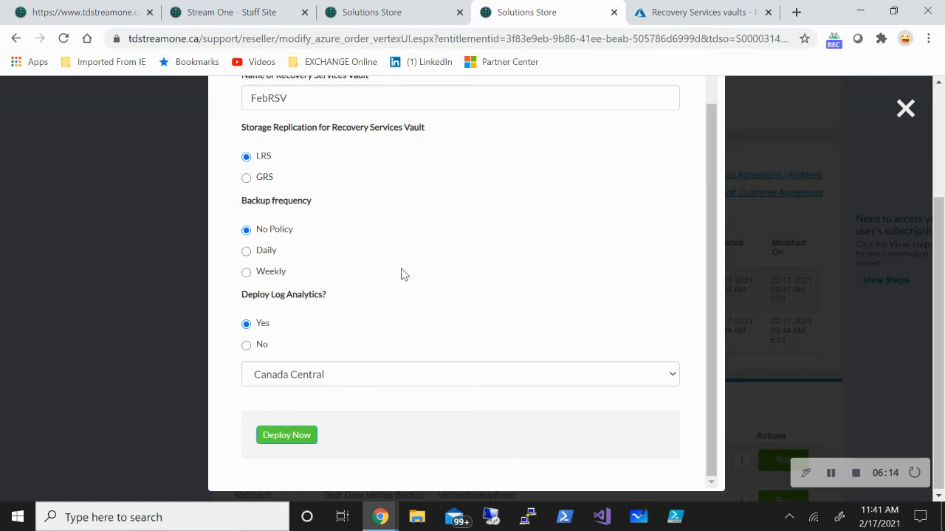
{"action": "left_click", "coordinate": [246, 251]}
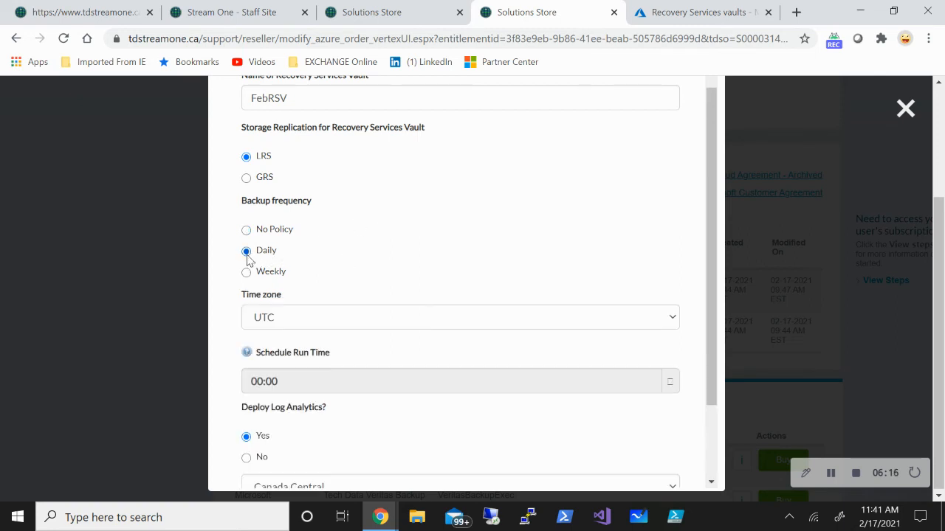
{"action": "left_click", "coordinate": [247, 273]}
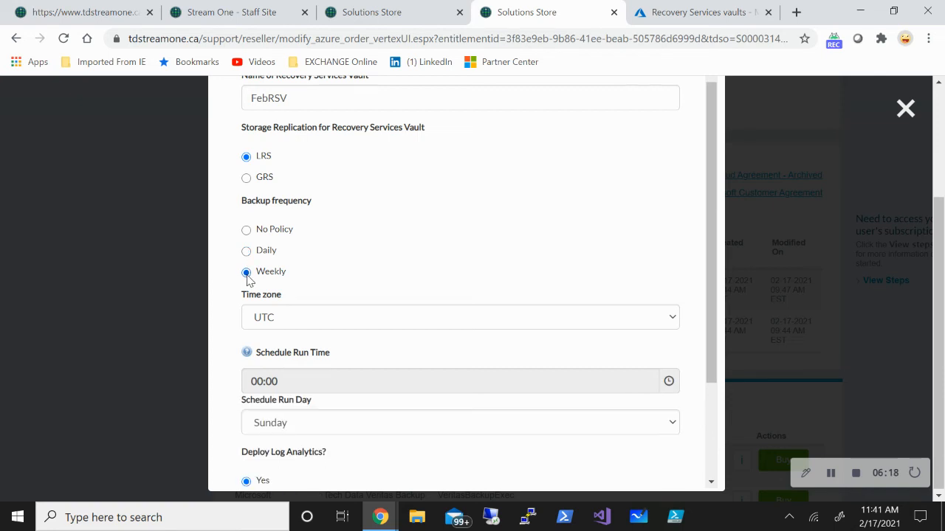
Step: Set the vault's backup frequency to No Policy and choose No for deploying Log Analytics
{"action": "left_click", "coordinate": [247, 252]}
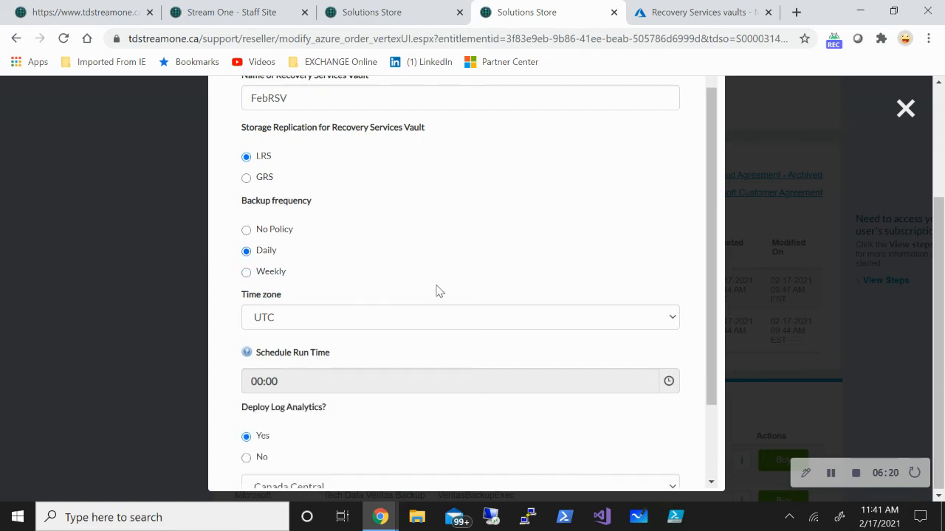
{"action": "scroll", "coordinate": [436, 291], "scroll_direction": "down", "scroll_amount": 1}
{"action": "left_click", "coordinate": [246, 157]}
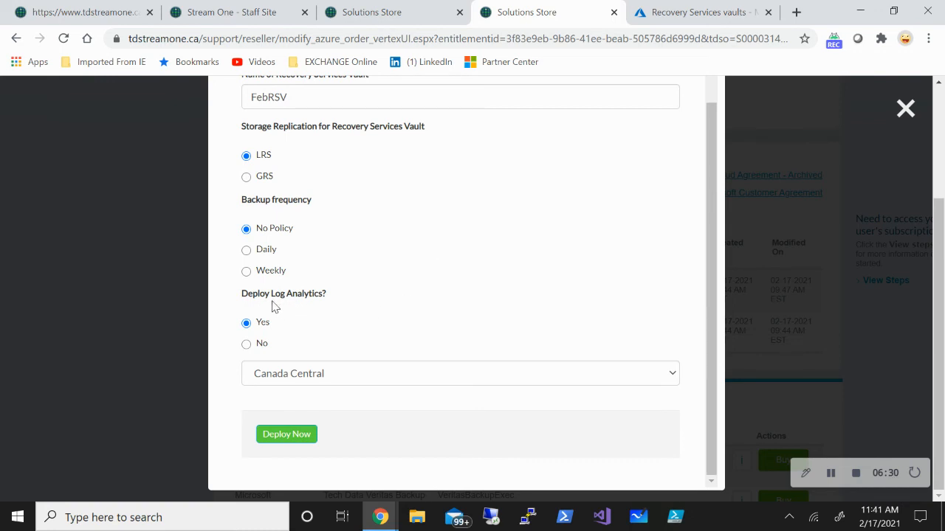
{"action": "left_click", "coordinate": [247, 346]}
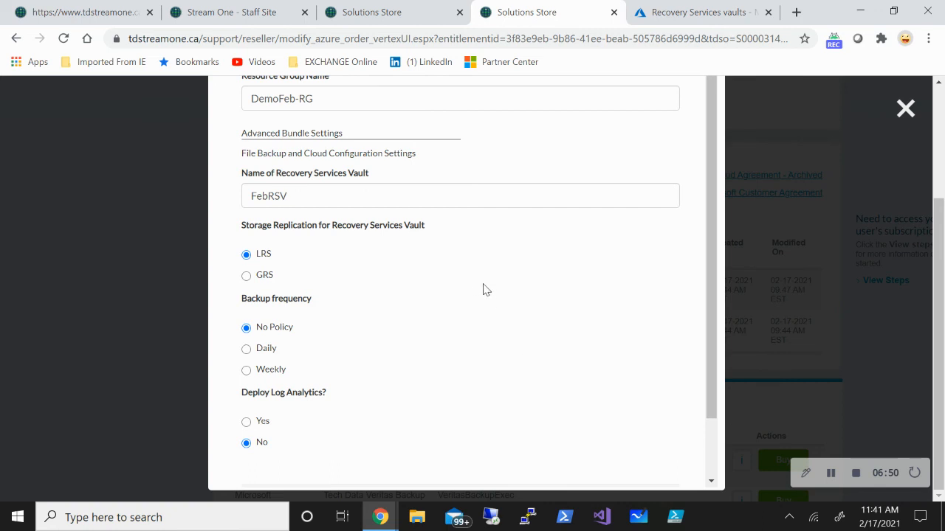
Step: Switch to the Azure portal, open the existing RSV Recovery Services vault, and return to the backup bundle's configuration form
{"action": "scroll", "coordinate": [486, 290], "scroll_direction": "up", "scroll_amount": 2}
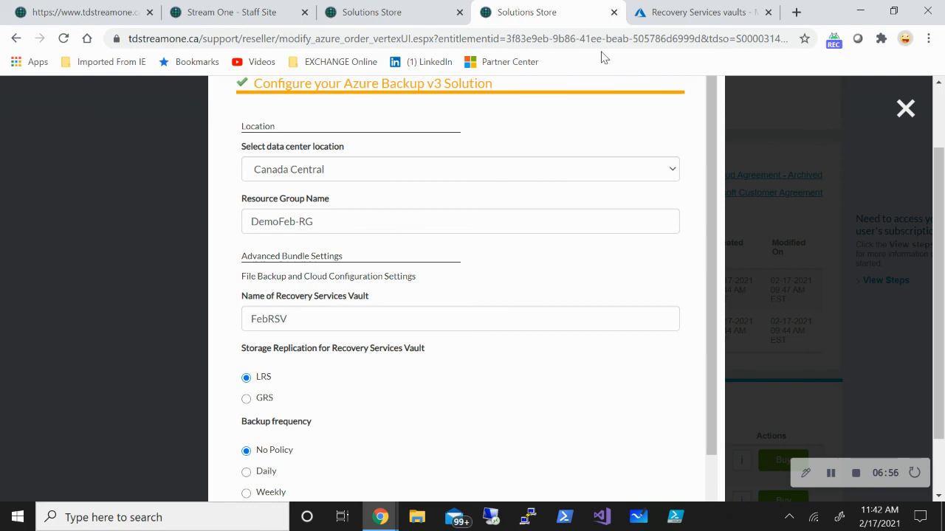
{"action": "left_click", "coordinate": [668, 15]}
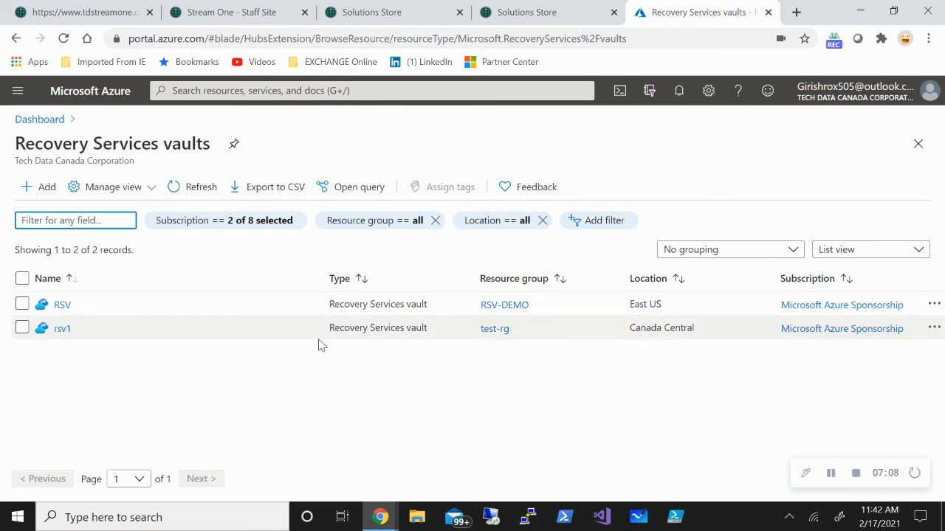
{"action": "left_click", "coordinate": [62, 306]}
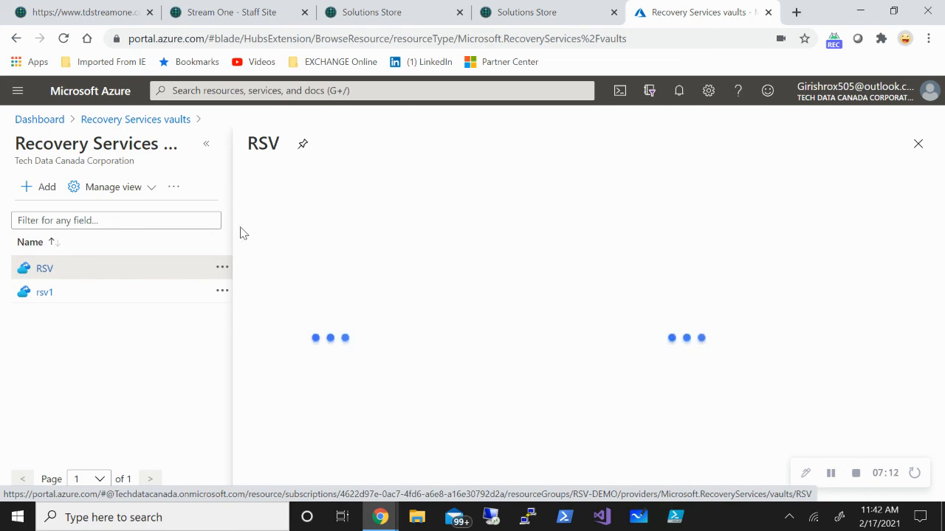
{"action": "left_click", "coordinate": [531, 17]}
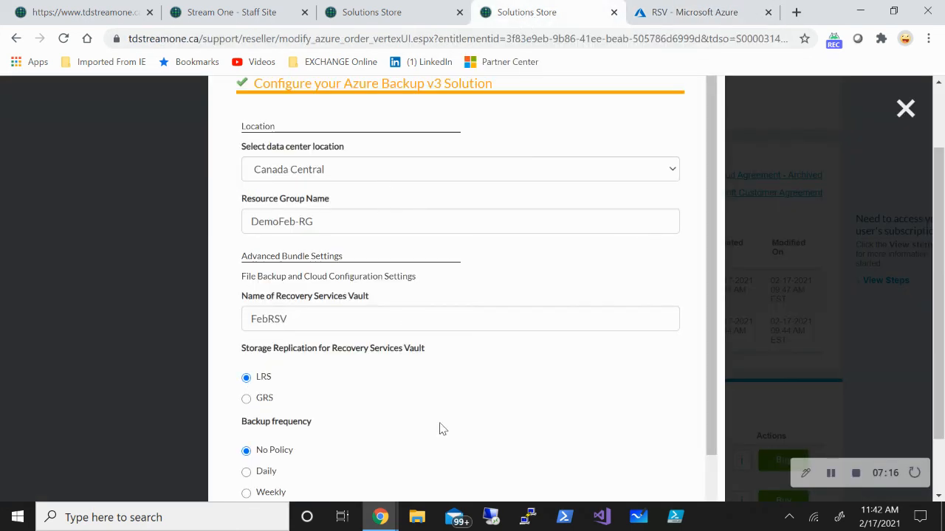